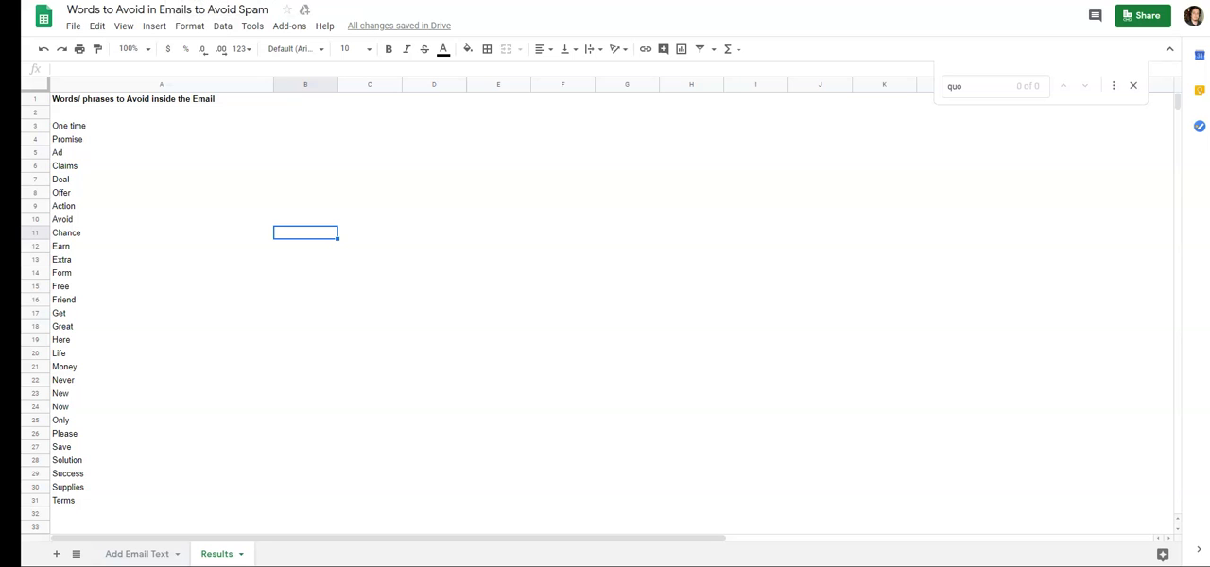
Cut all the email text from the Add Email Text cell and view the empty Results sheet
left_click(144, 555)
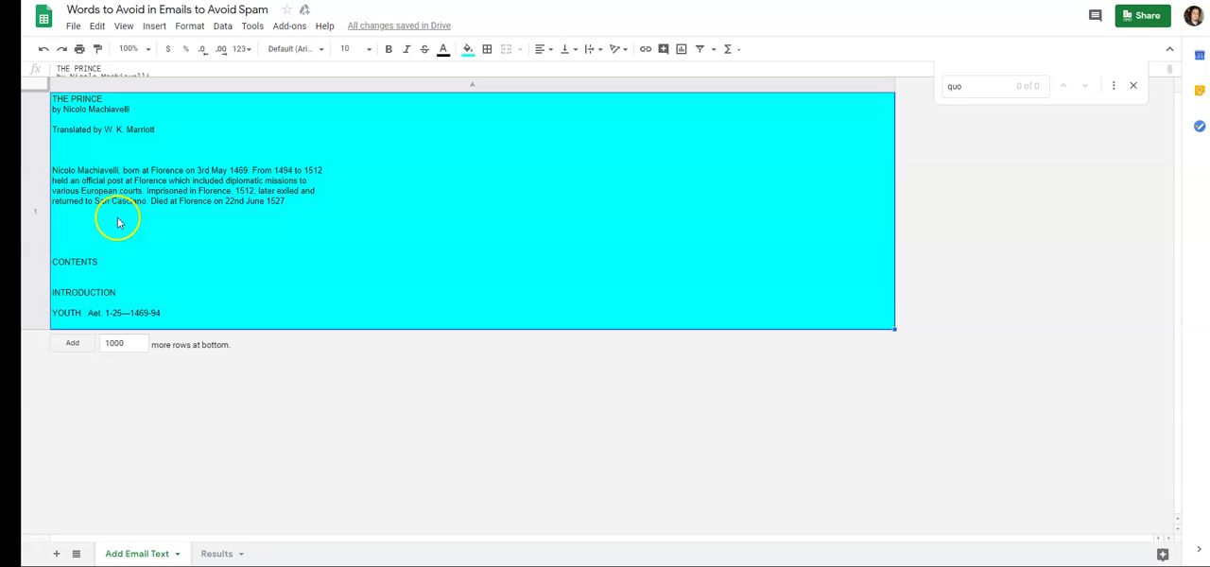
triple_click(85, 68)
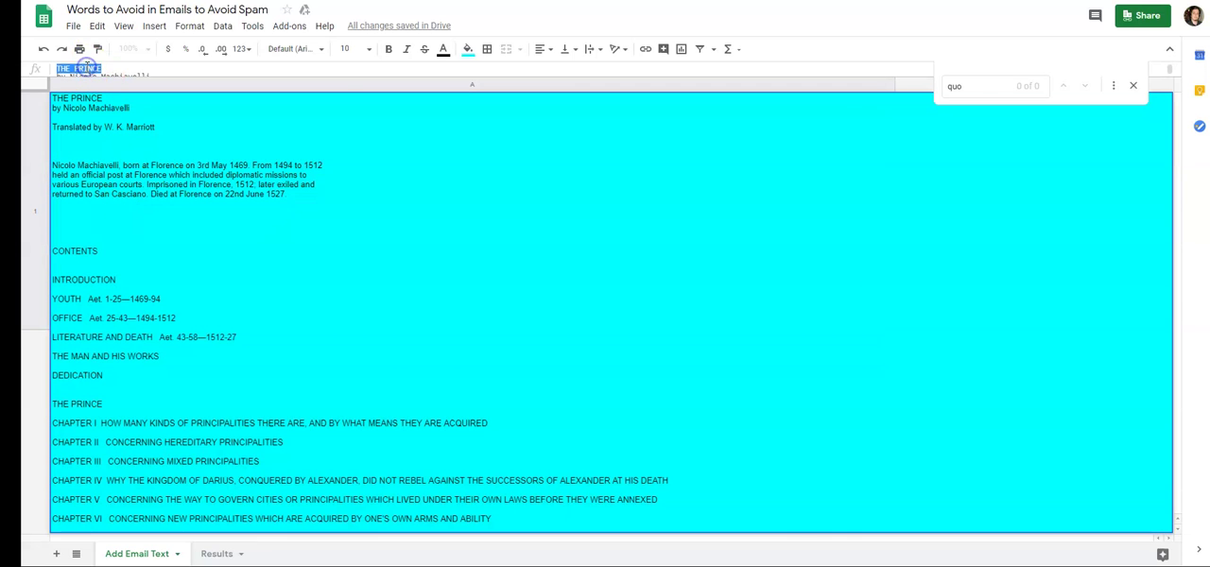
right_click(85, 68)
left_click(270, 184)
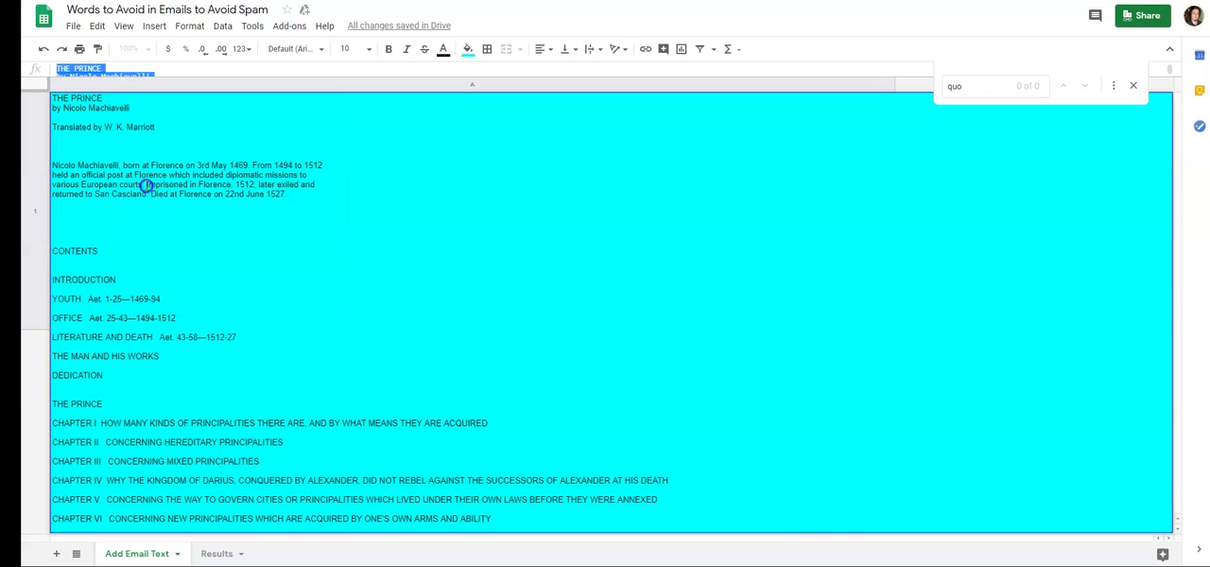
right_click(112, 69)
left_click(110, 102)
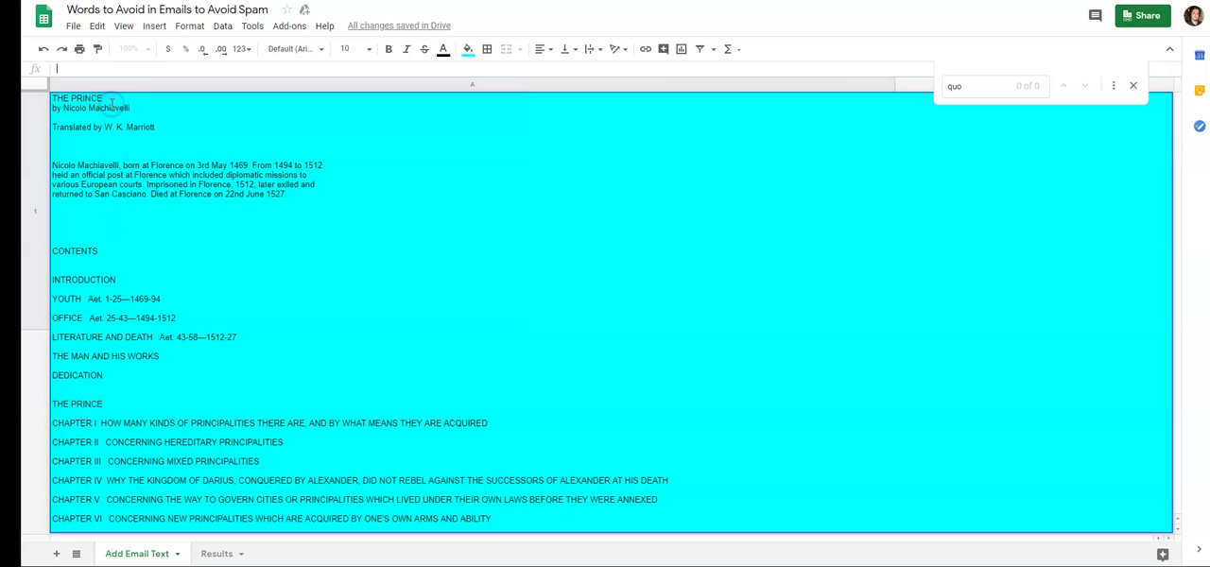
left_click(111, 106)
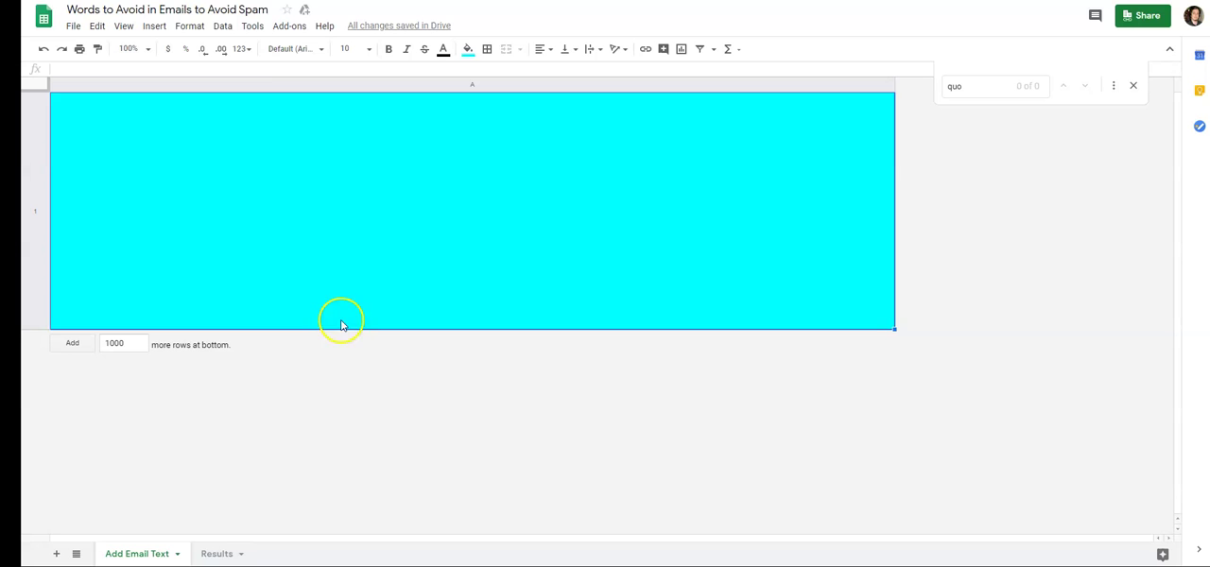
left_click(213, 553)
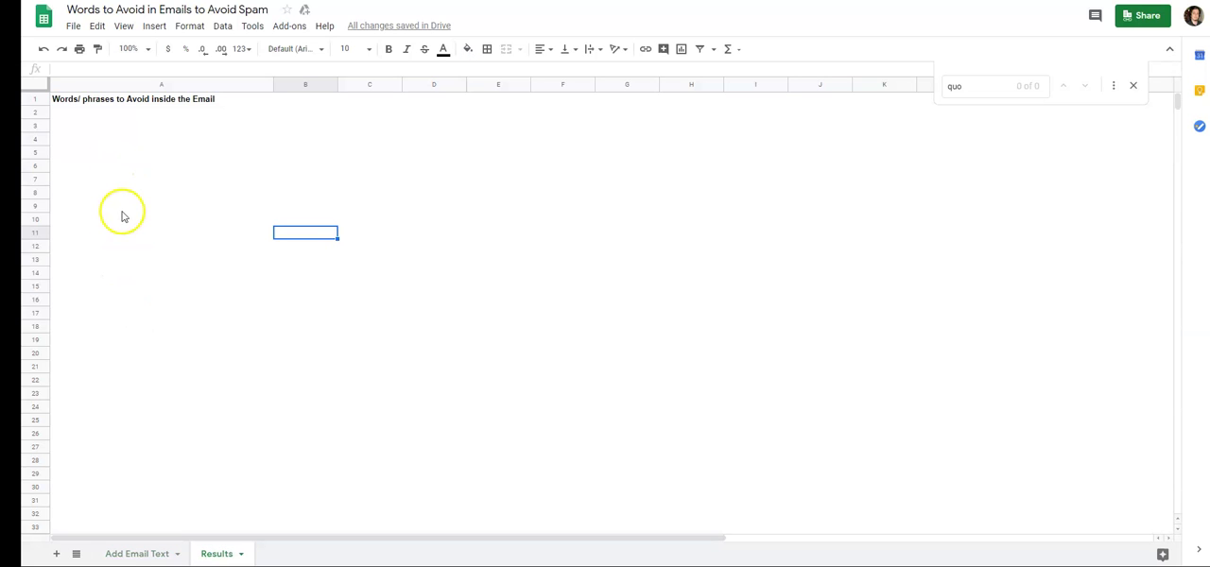
Paste the email text back into its cell and recheck the Results sheet's matched words
left_click(121, 552)
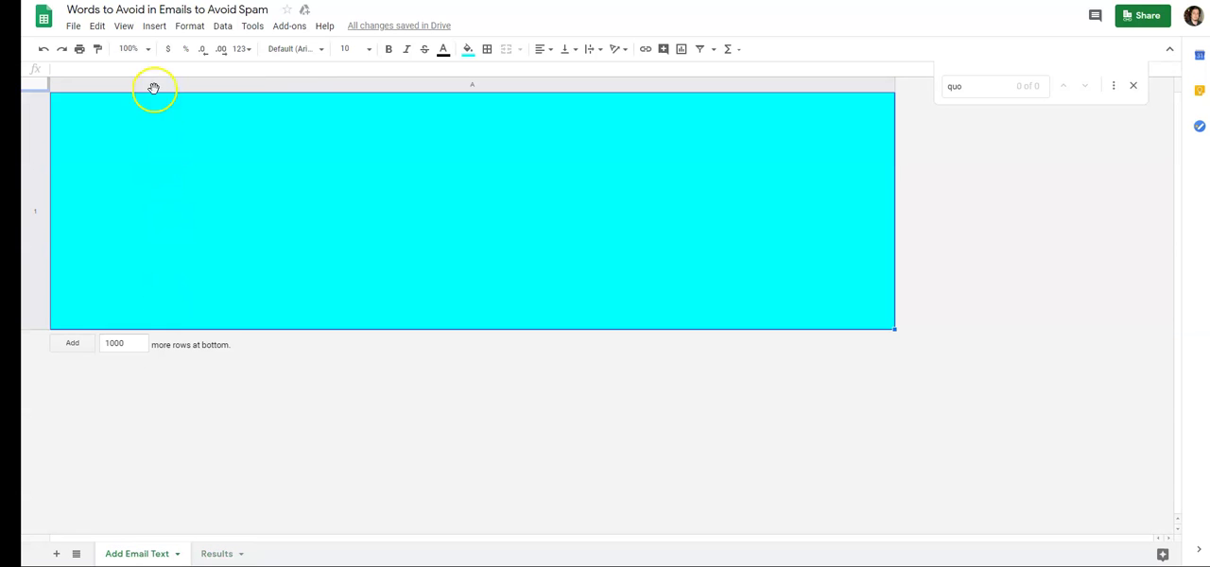
left_click(130, 69)
right_click(131, 69)
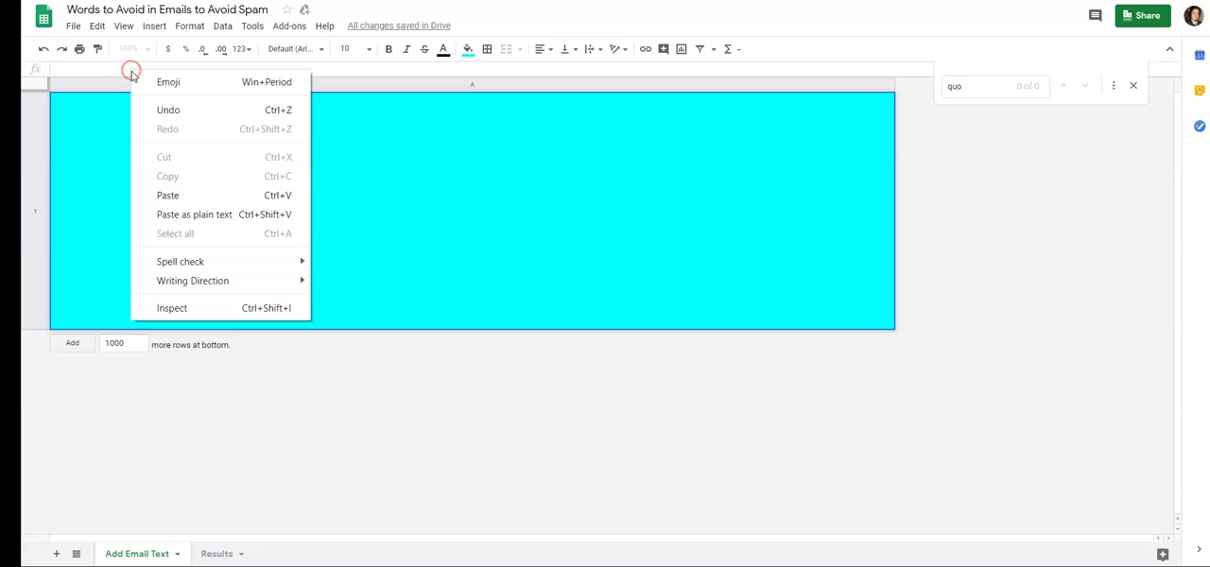
left_click(189, 197)
key("Return")
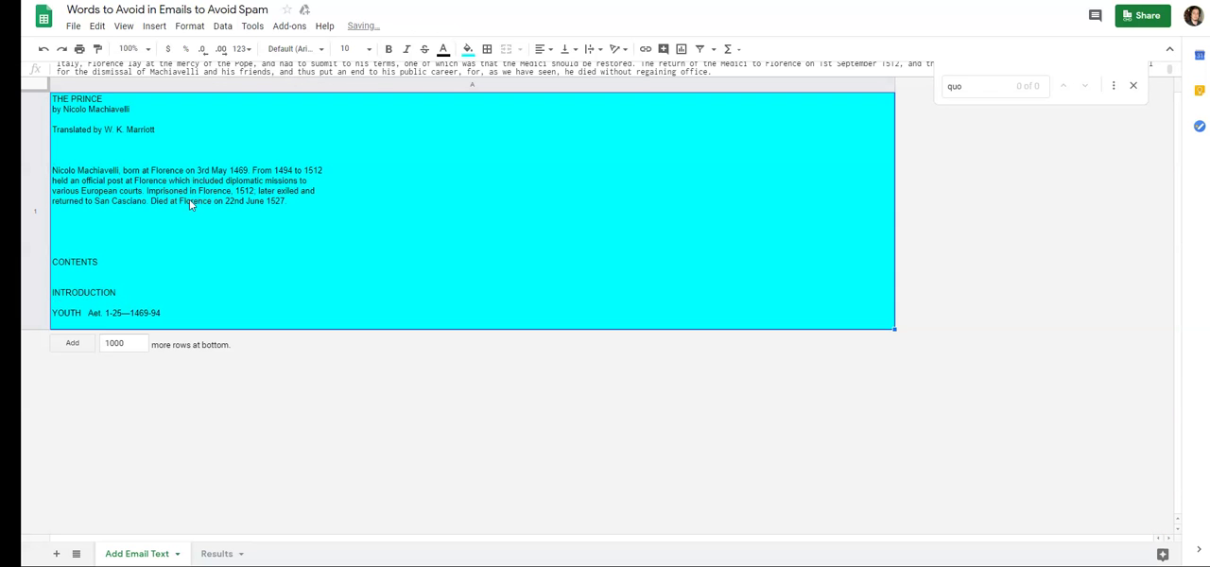
left_click(217, 553)
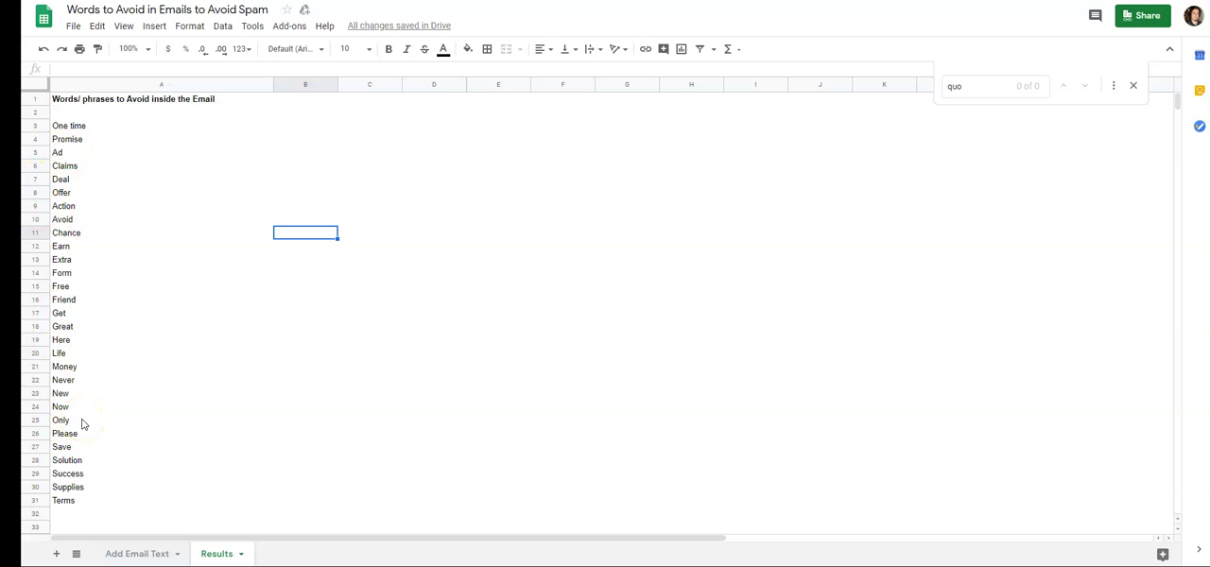
Unhide the calculations sheet and browse Giveaway, Free membership and Get out of debt
left_click(77, 554)
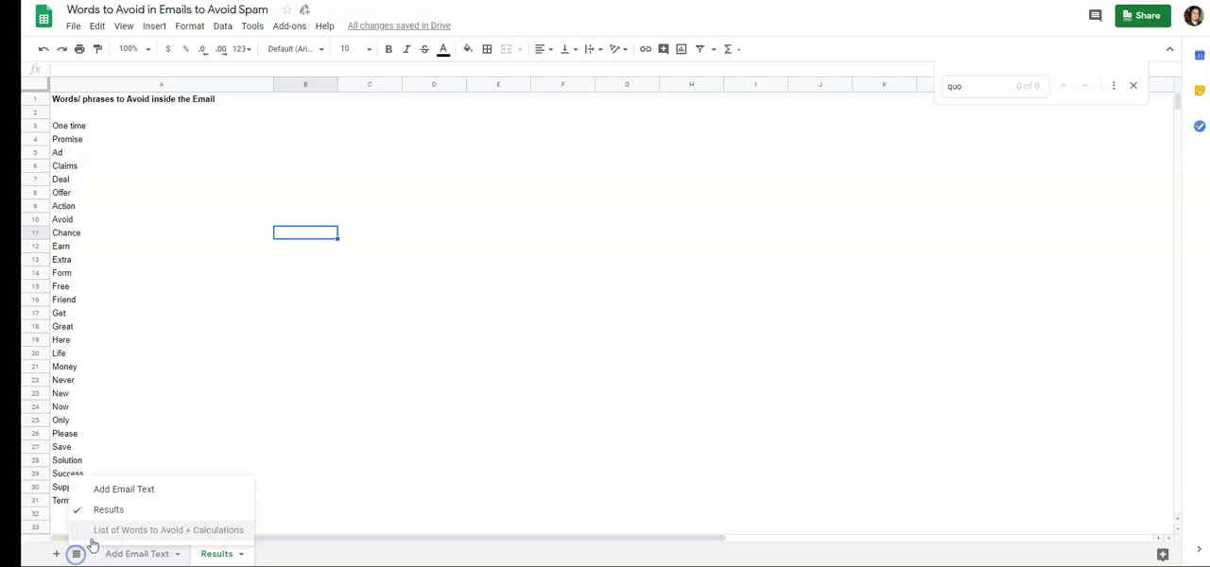
left_click(102, 532)
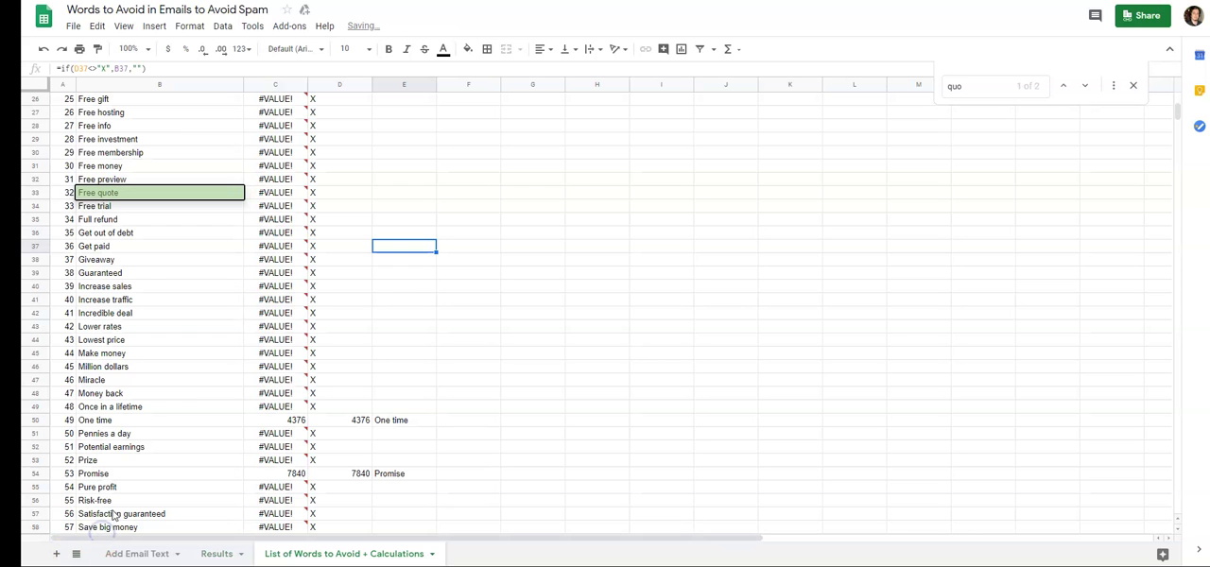
left_click(128, 262)
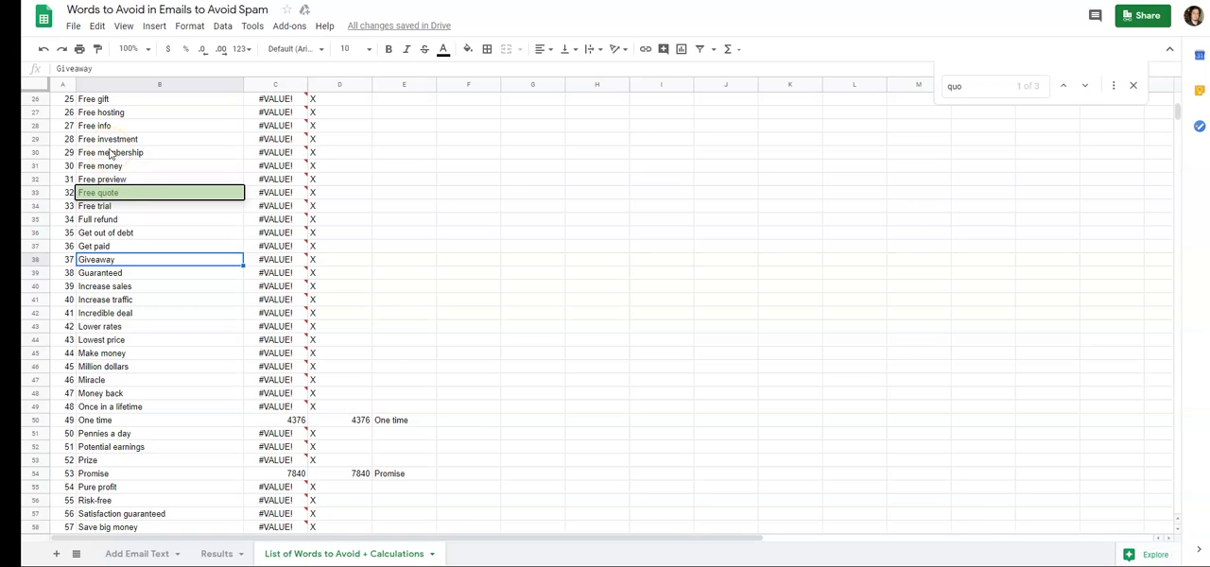
left_click(111, 153)
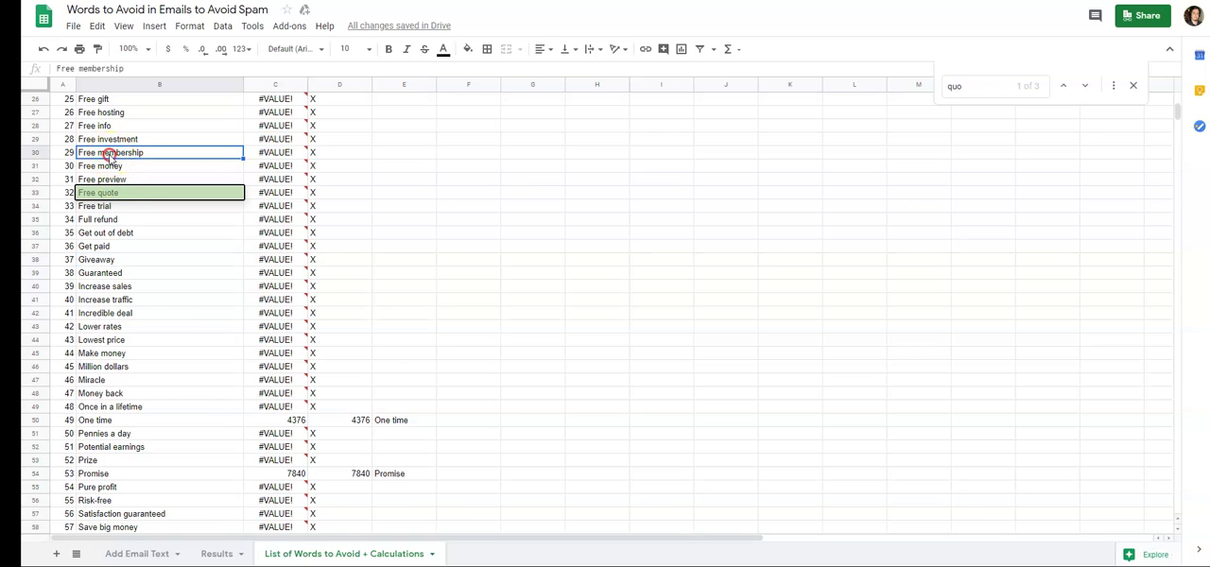
right_click(110, 154)
mouse_move(161, 170)
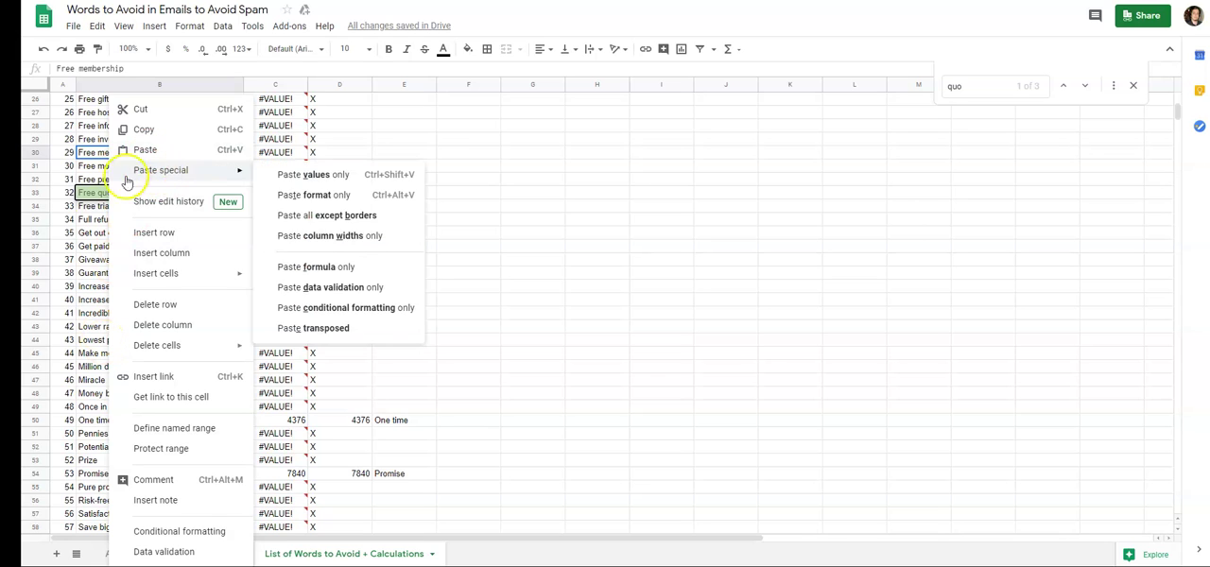
left_click(96, 232)
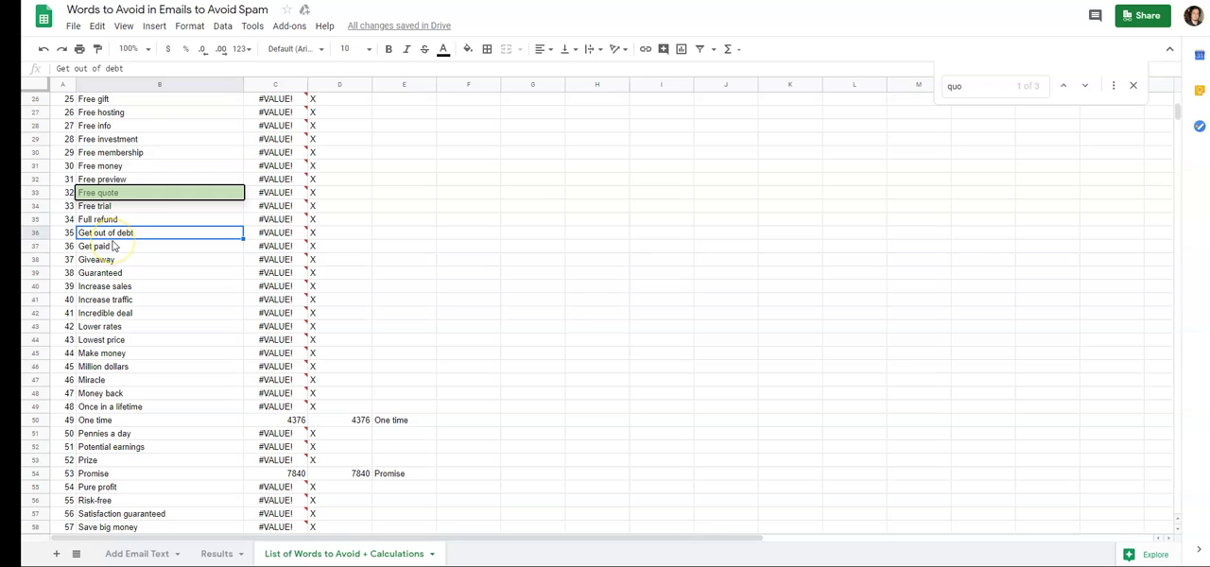
scroll(114, 245, "up", 3)
scroll(109, 243, "up", 3)
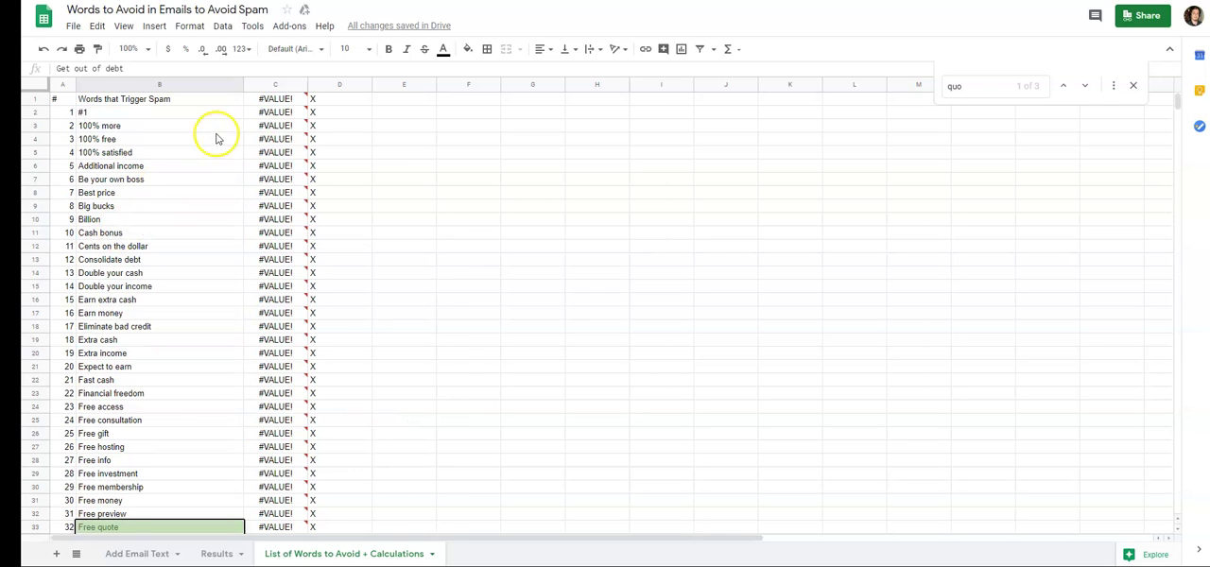
After inspecting C3's FIND formula, delete all email text from A1, then return to calculations
left_click(270, 130)
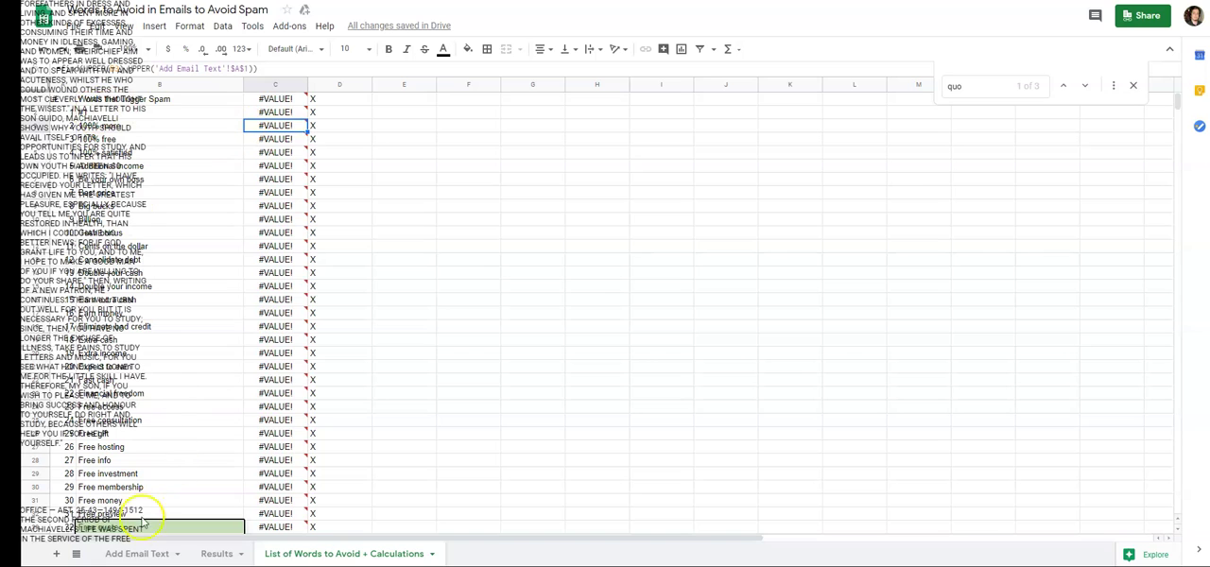
left_click(144, 558)
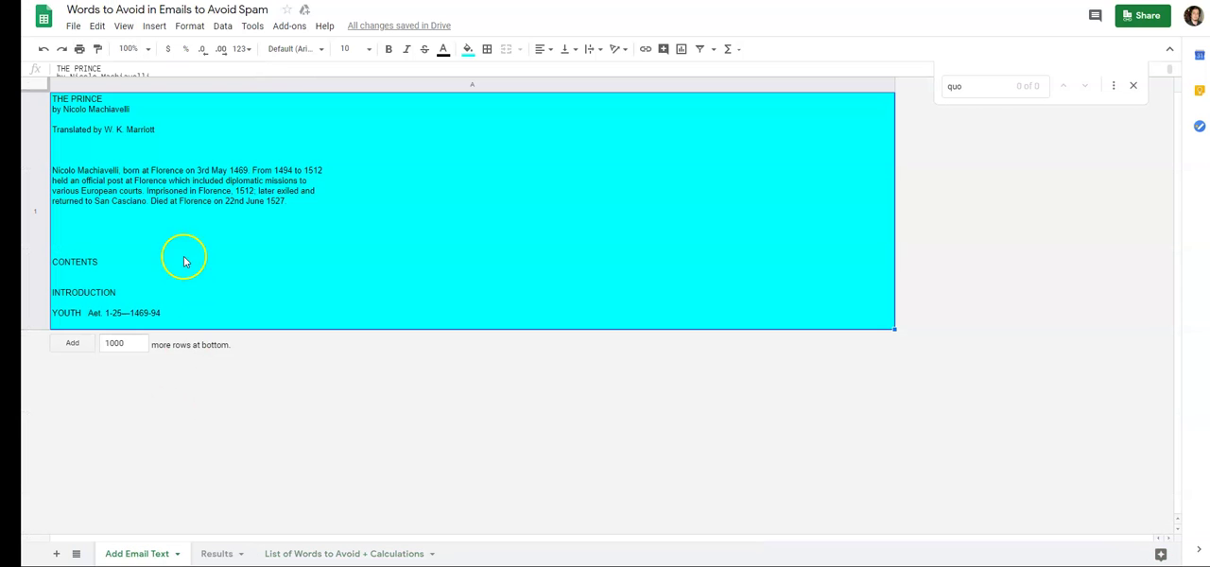
triple_click(87, 68)
right_click(87, 68)
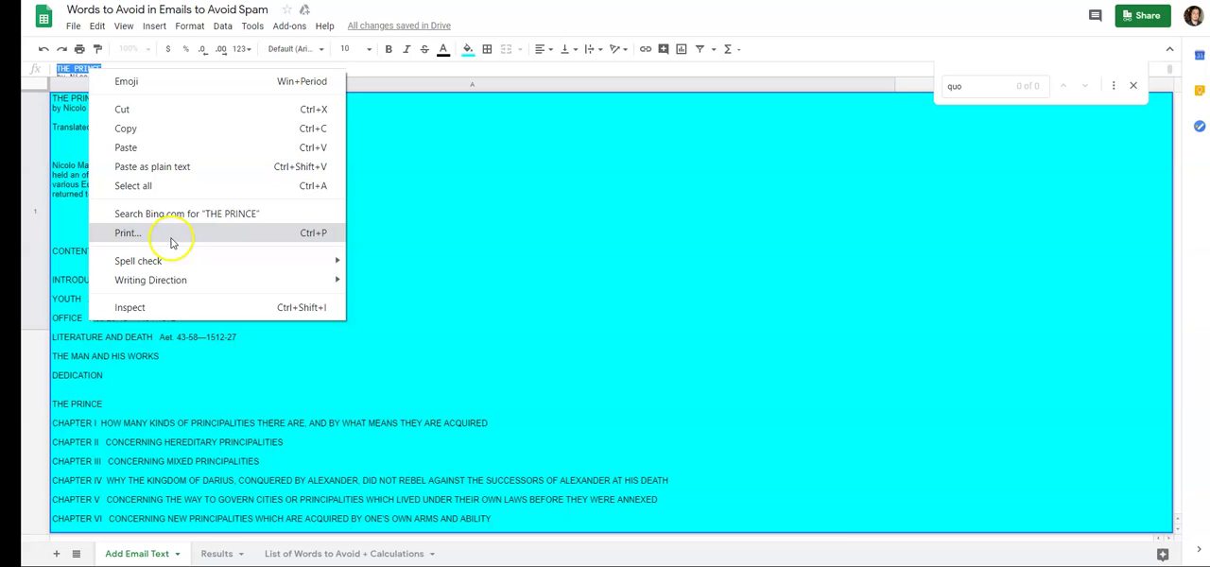
left_click(155, 184)
key("Delete")
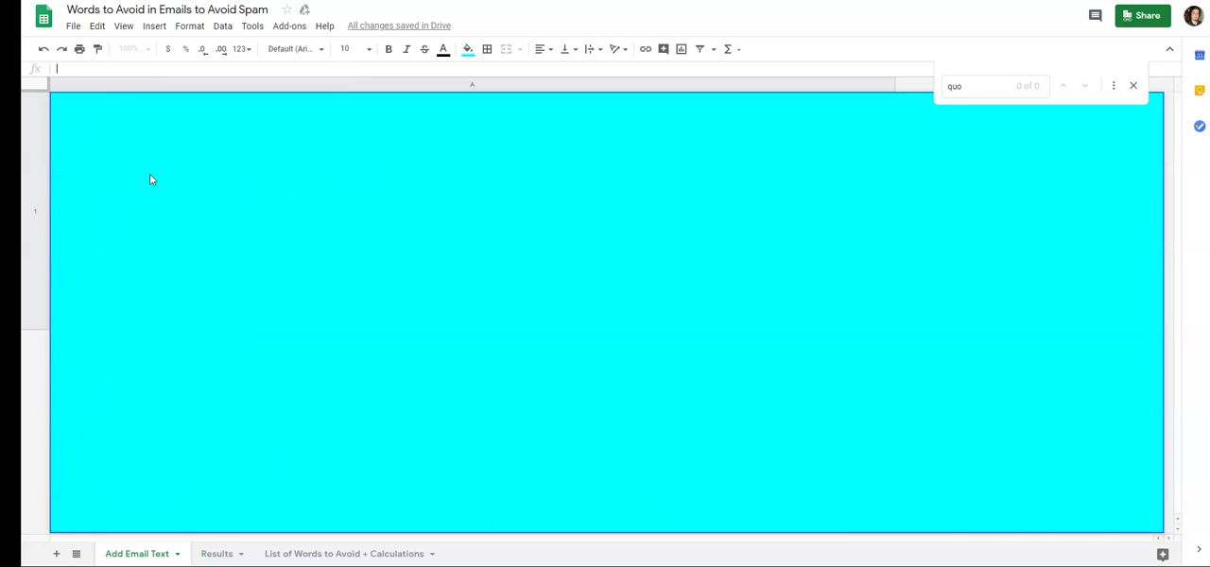
key("Return")
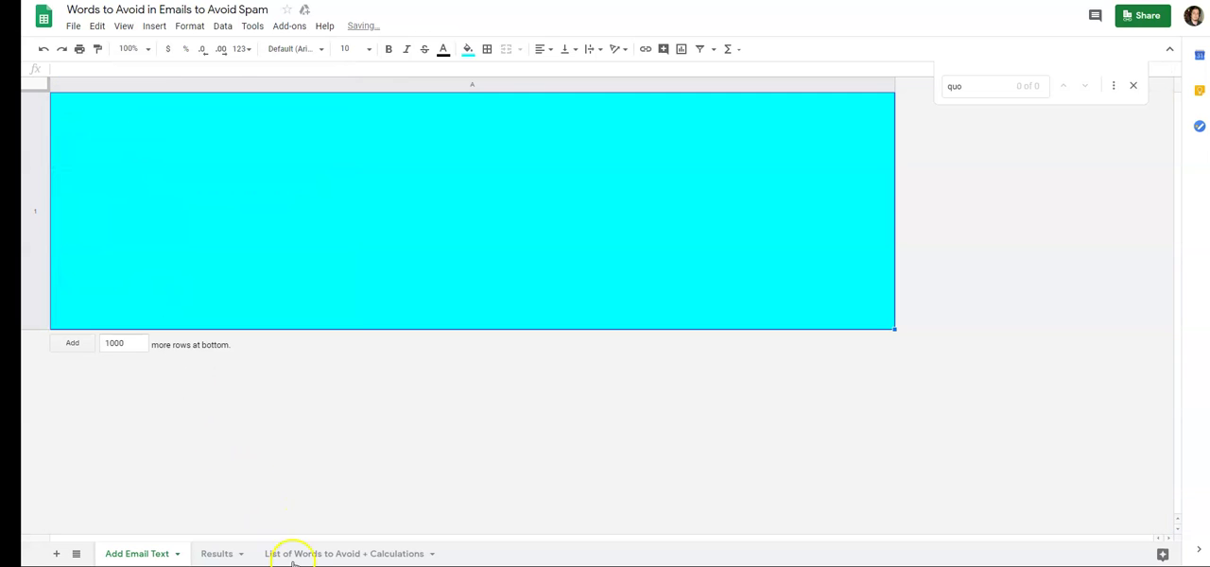
left_click(296, 555)
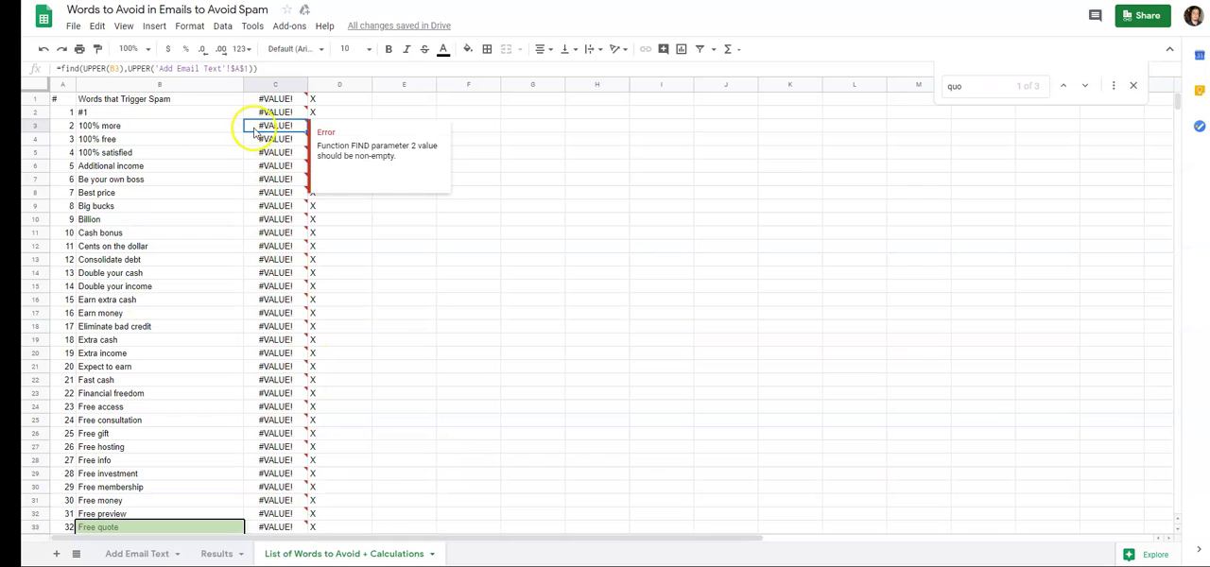
Edit C3's FIND formula to reference G11, then undo that change
left_click(83, 69)
left_click_drag(83, 69, 109, 69)
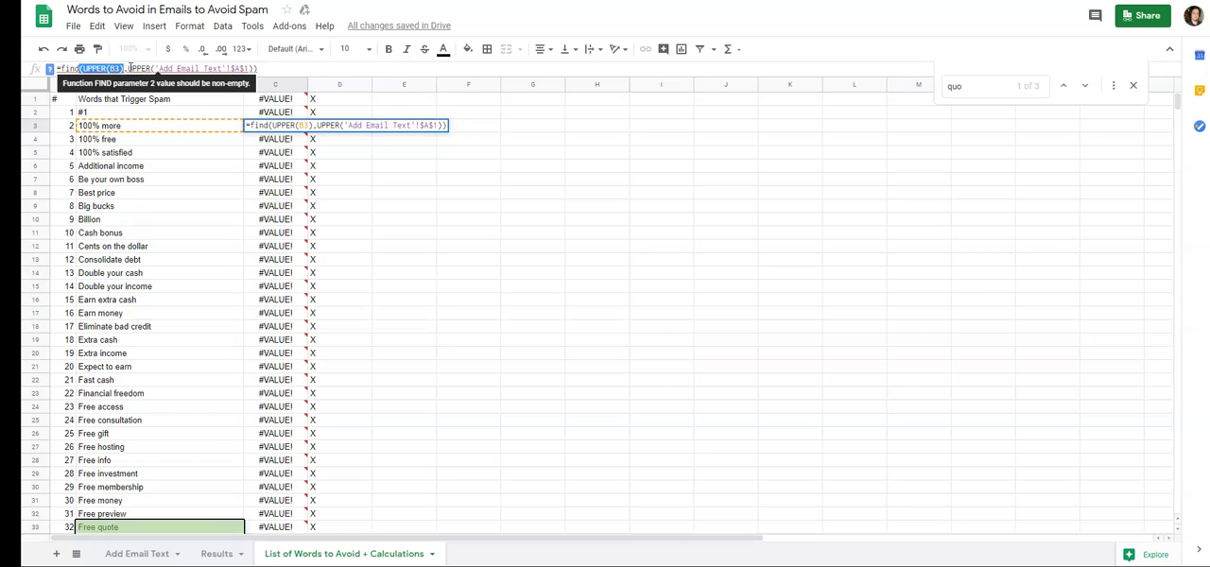
left_click_drag(128, 68, 256, 70)
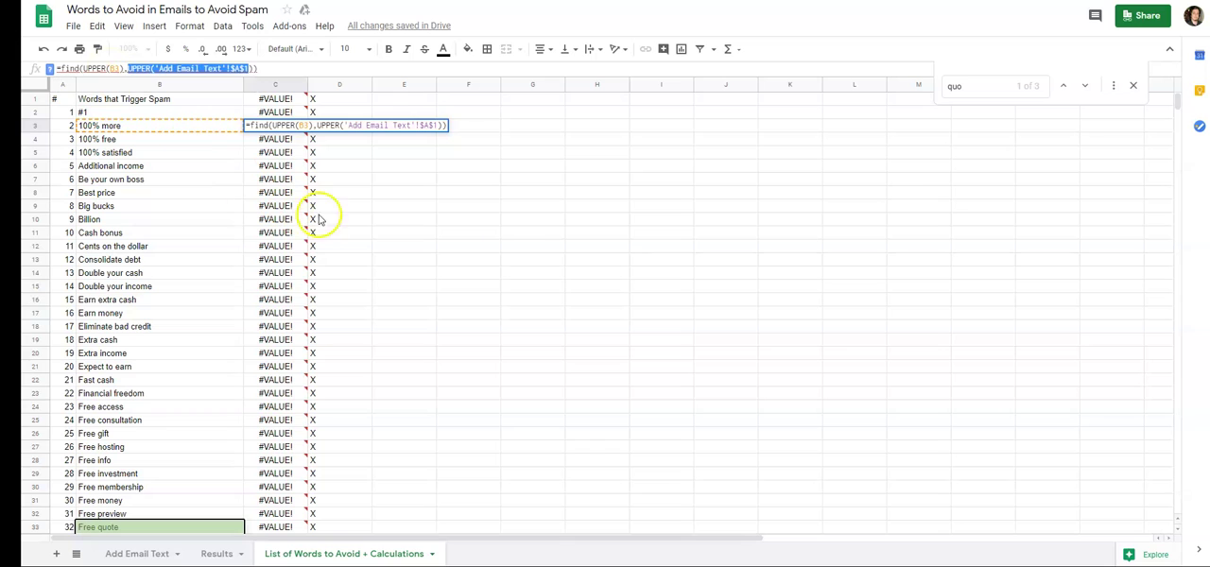
left_click(510, 234)
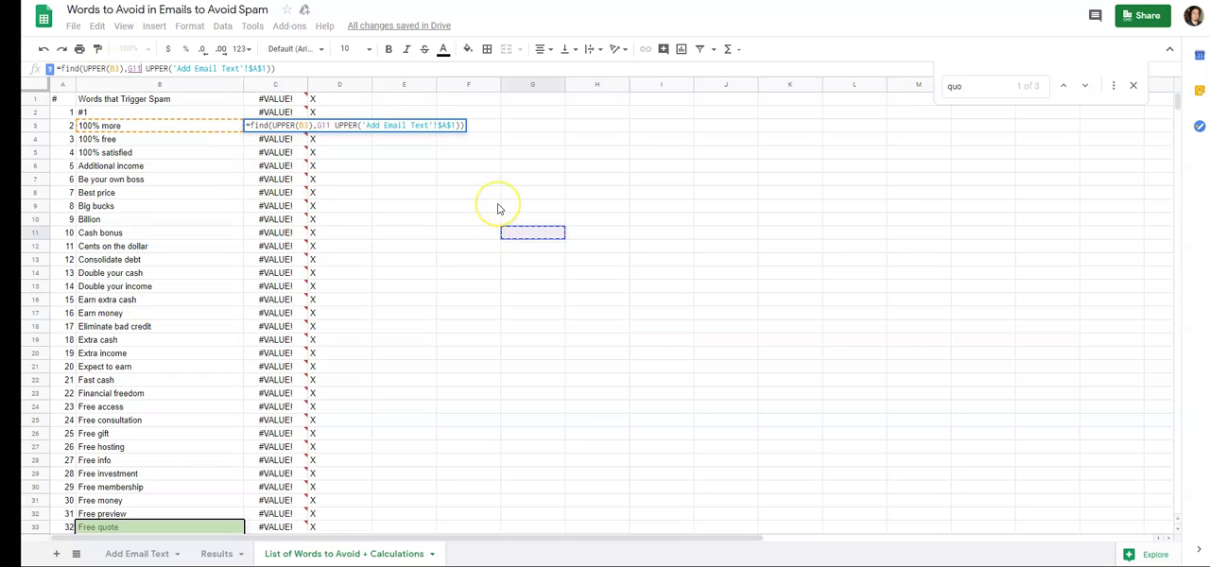
key("Return")
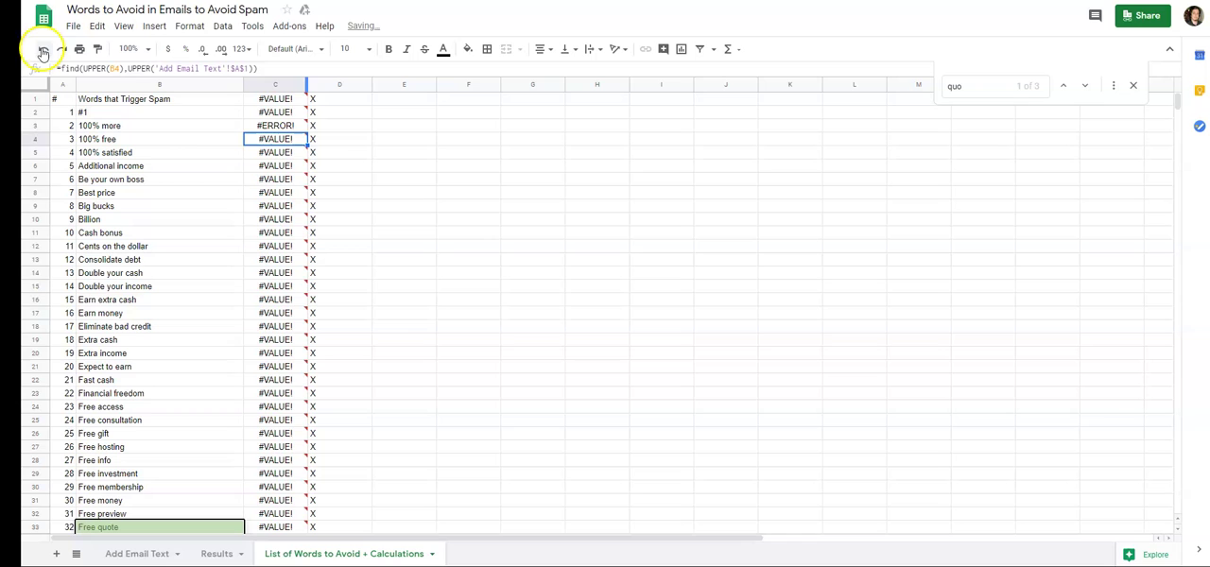
left_click(44, 48)
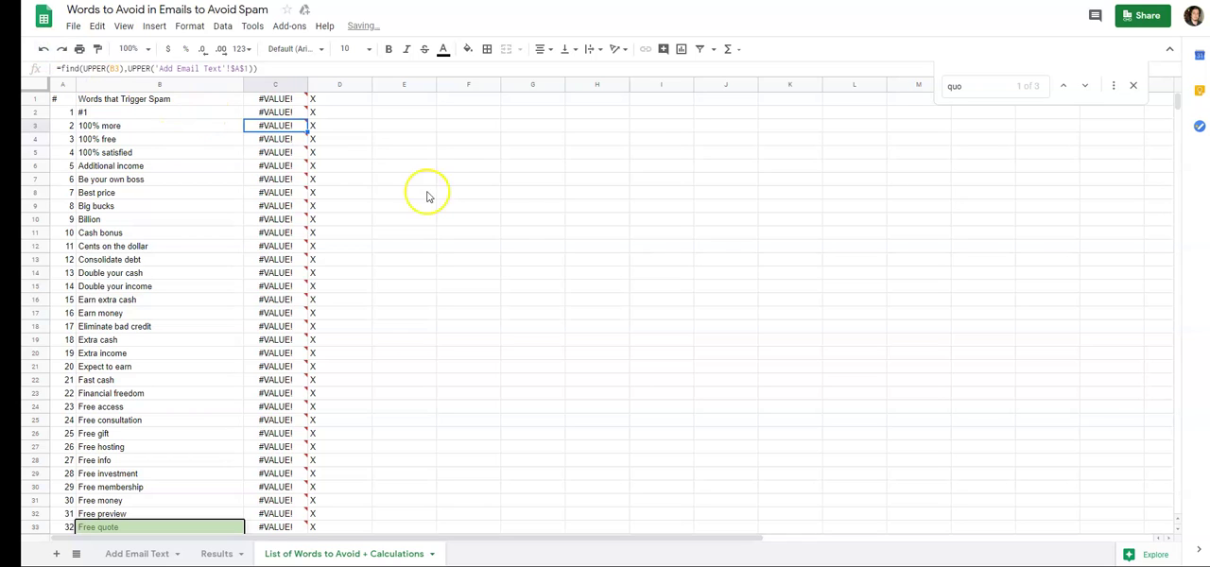
left_click(515, 219)
Review the '100% satisfied' phrase in B5 and the FIND error result in C5
left_click(296, 155)
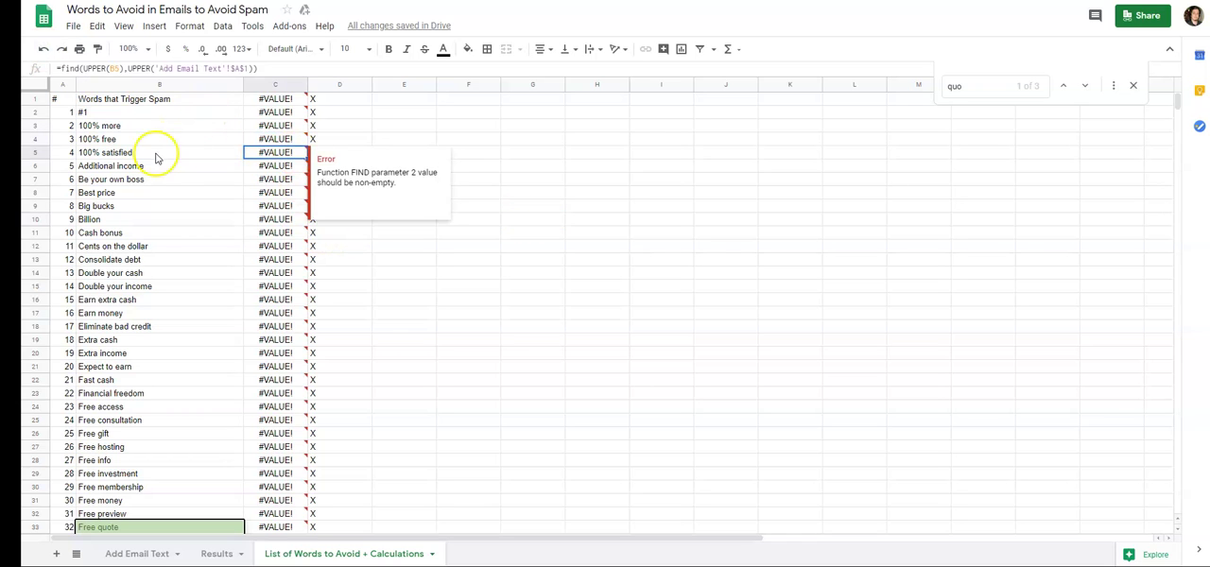
left_click(149, 154)
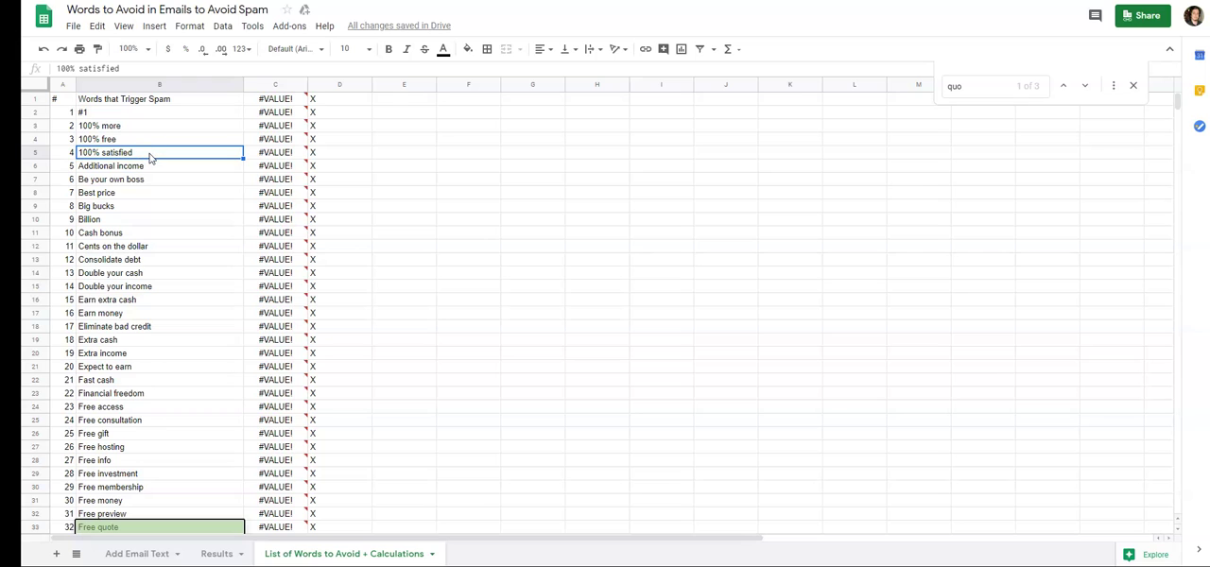
left_click(151, 158)
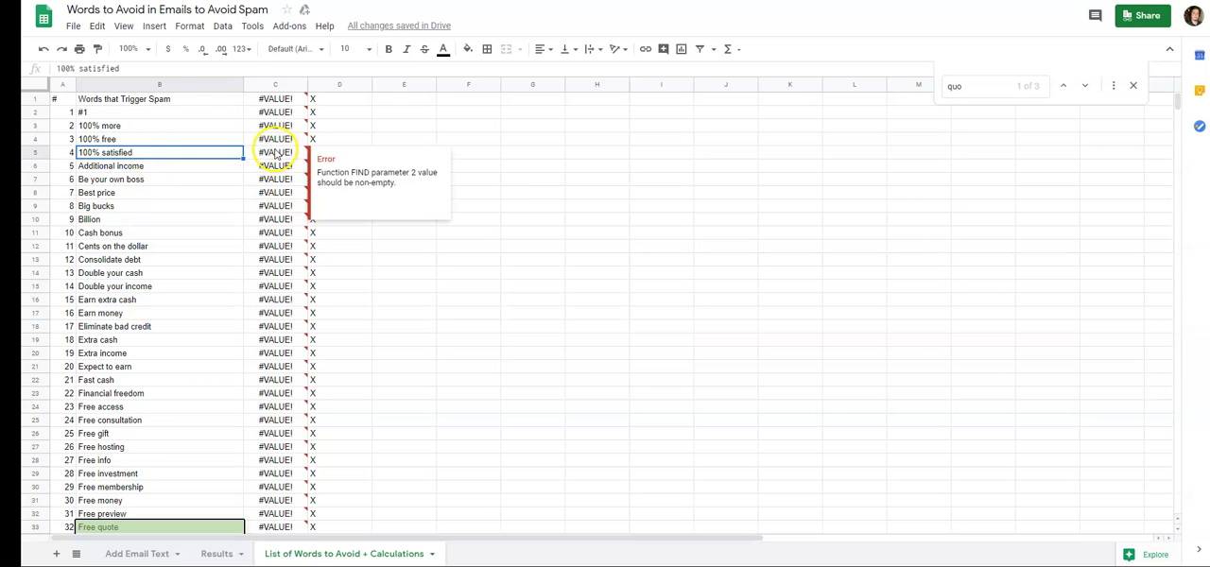
left_click(273, 151)
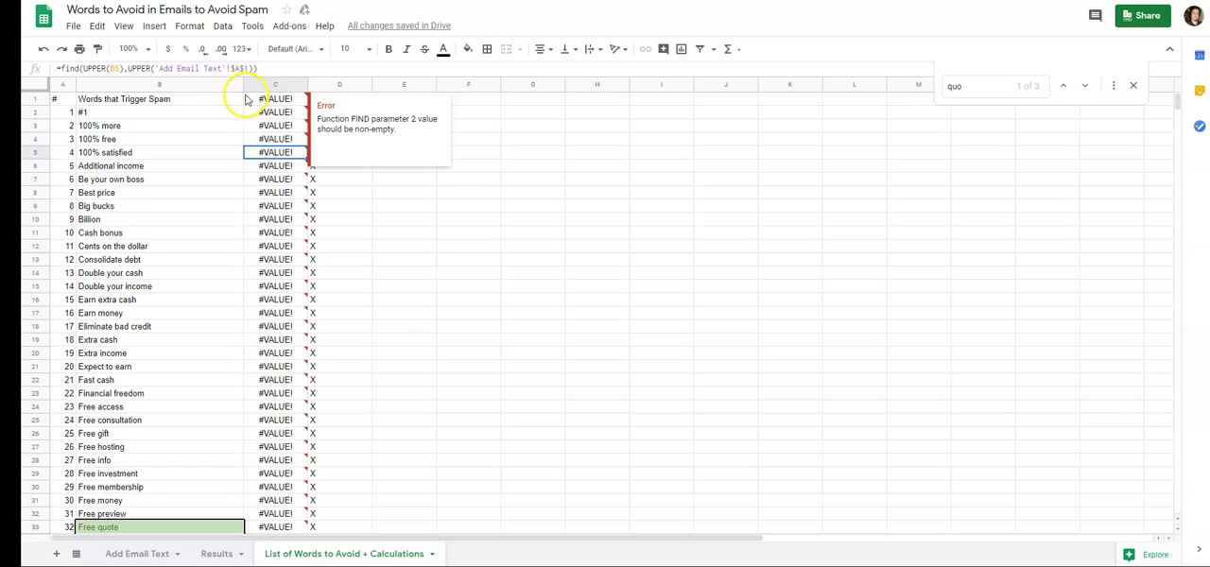
left_click(269, 148)
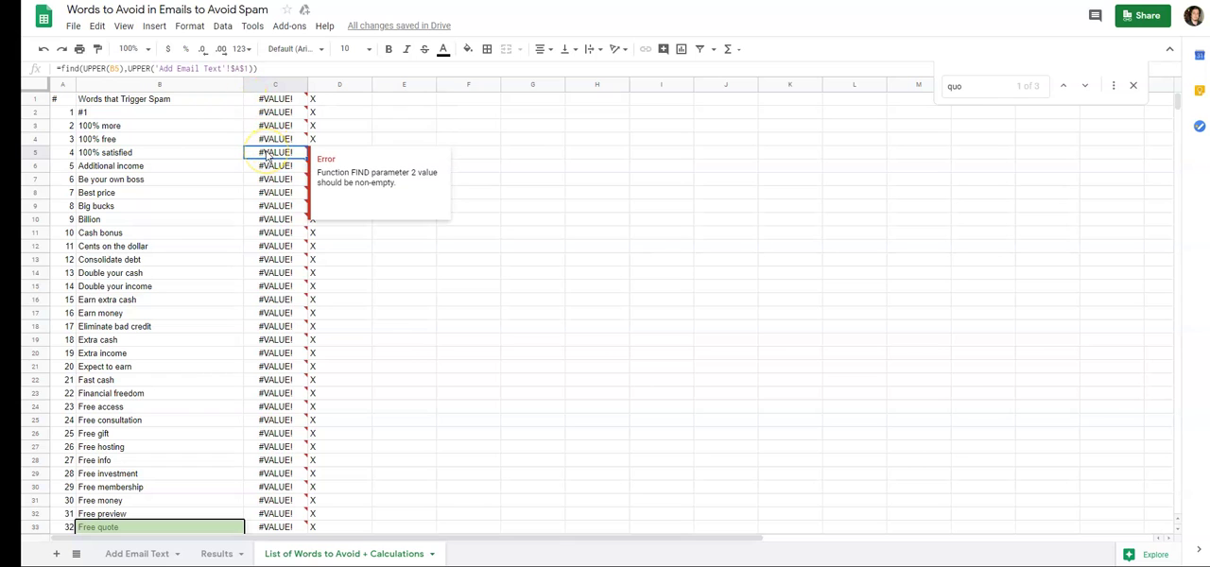
left_click(330, 140)
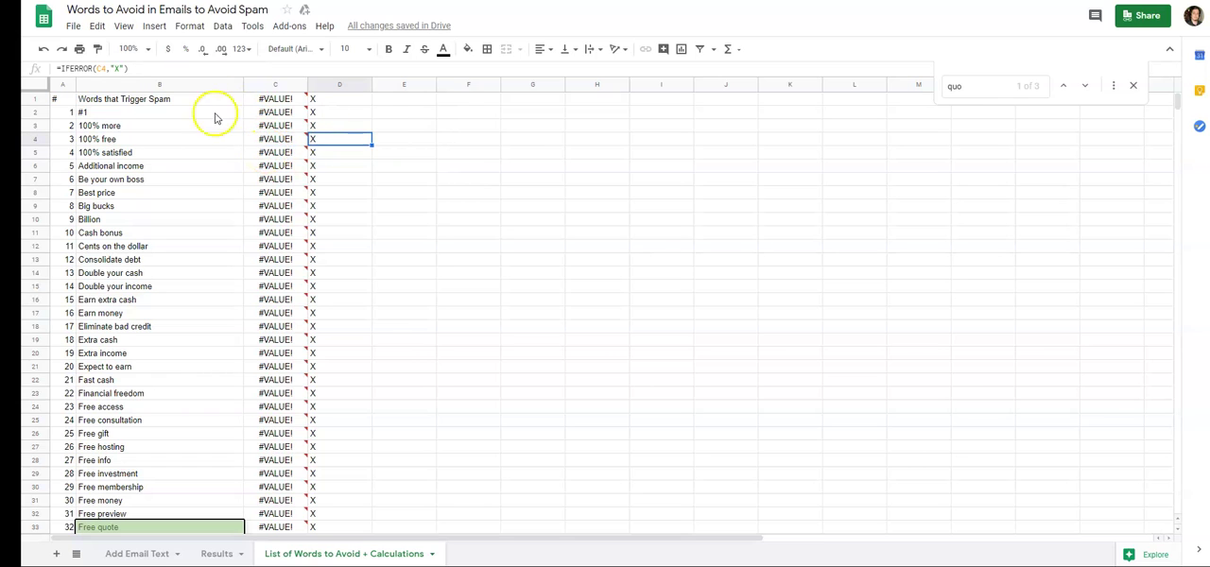
double_click(115, 68)
type("X")
left_click(385, 140)
type("=if(D4<>\"X\",B4,\"\")")
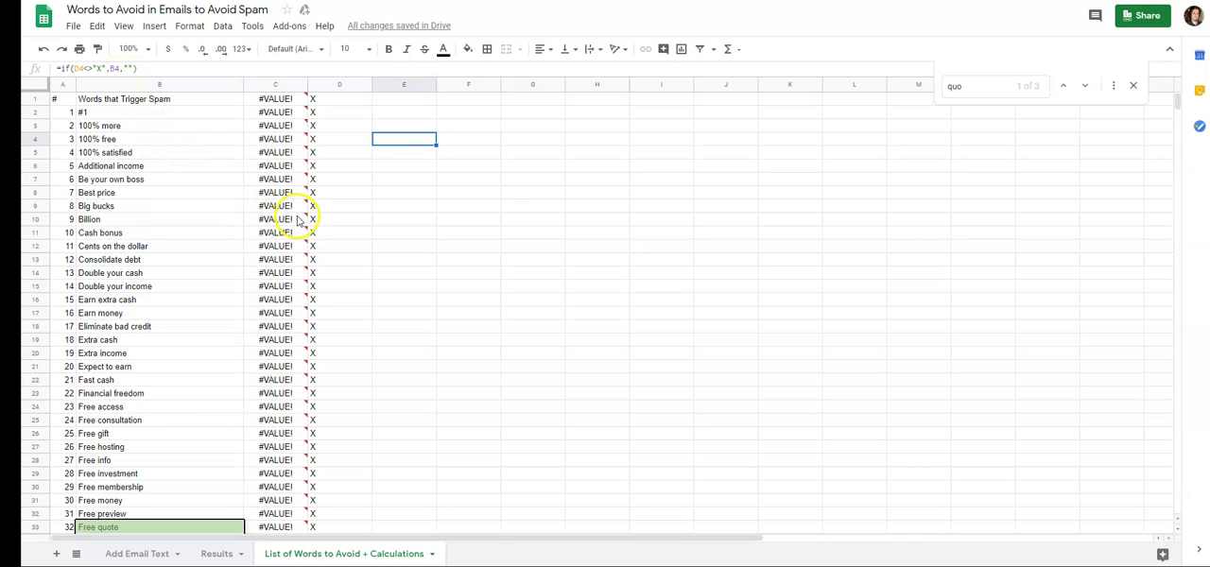
Paste The Prince text into the email cell, then check Results and calculations matches
left_click(142, 554)
left_click(76, 68)
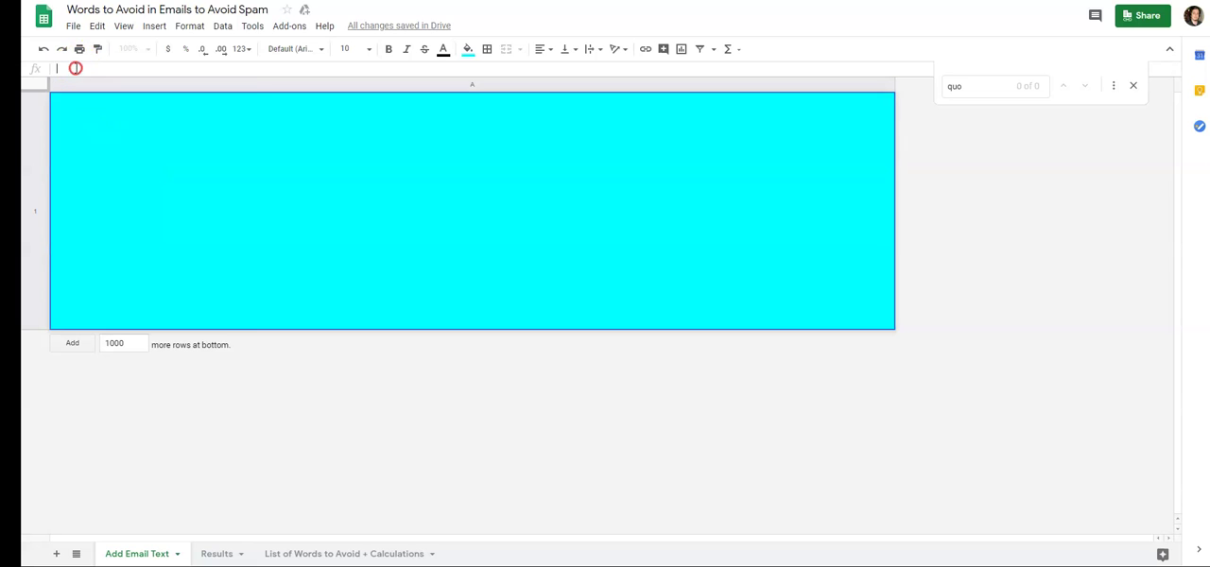
right_click(75, 68)
left_click(143, 195)
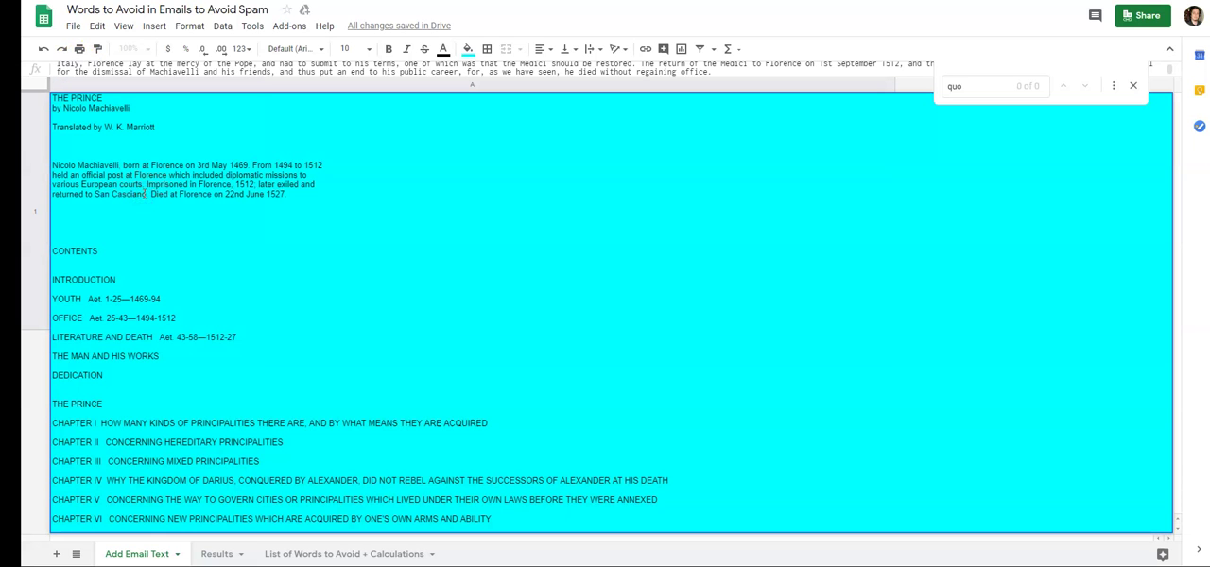
key("Return")
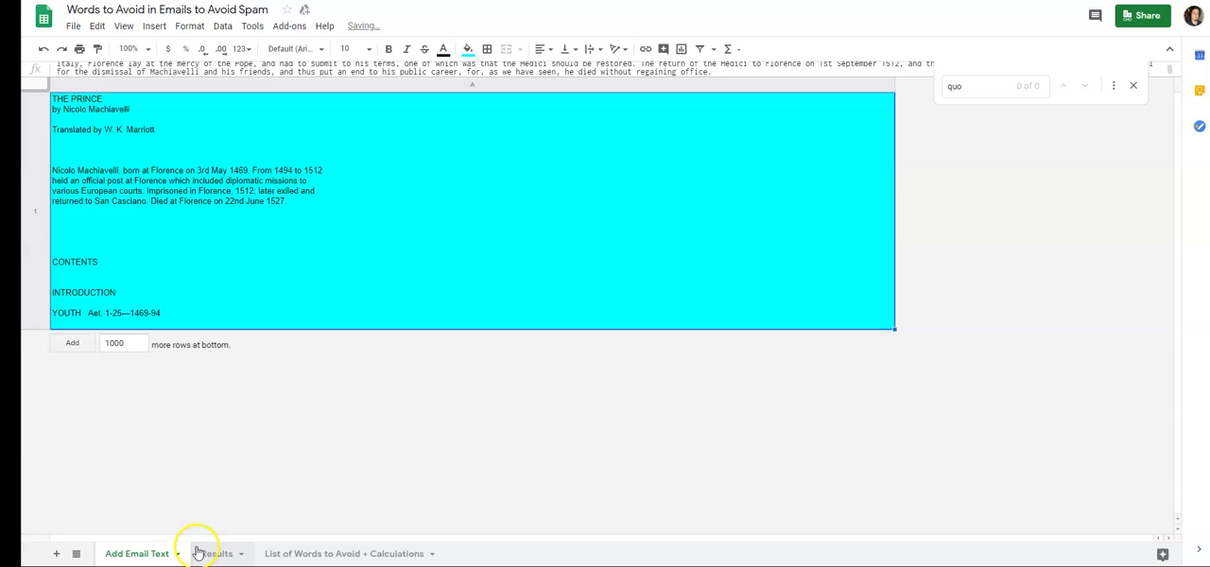
left_click(214, 553)
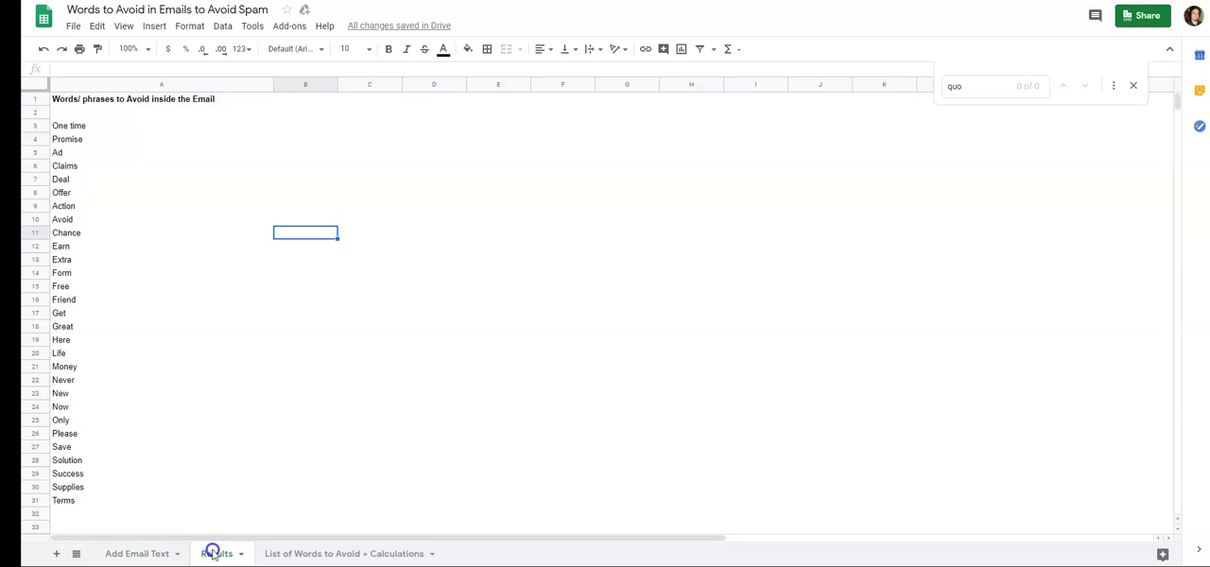
left_click(312, 553)
scroll(498, 411, "down", 5)
scroll(498, 412, "down", 5)
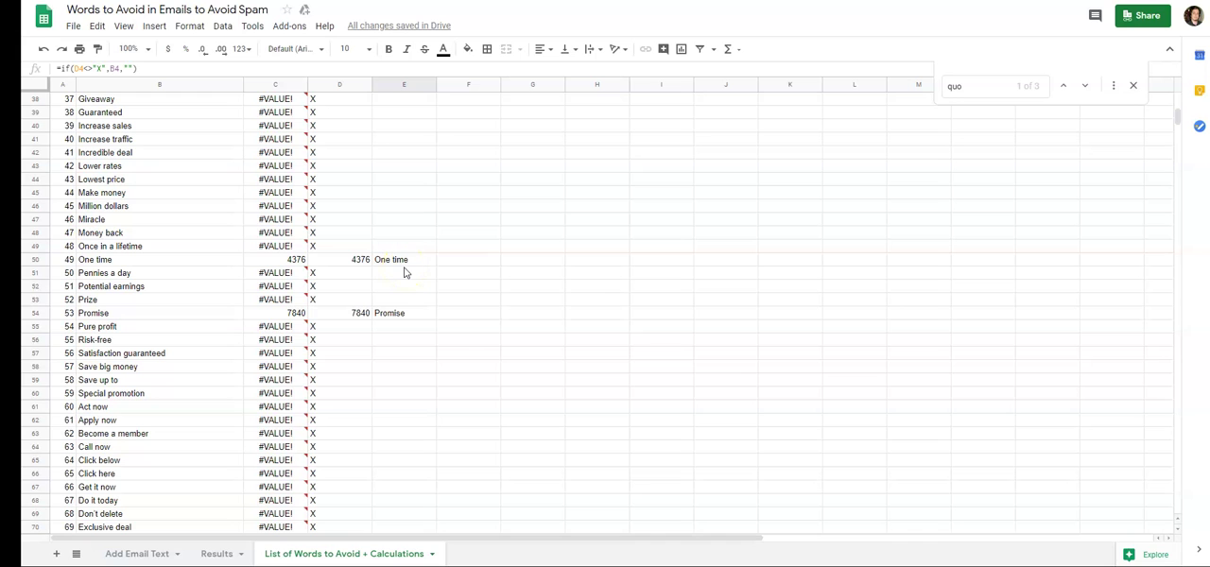
Inspect the =UNIQUE formula in Results A2, compare with the calculations sheet, and return to Results
left_click(230, 556)
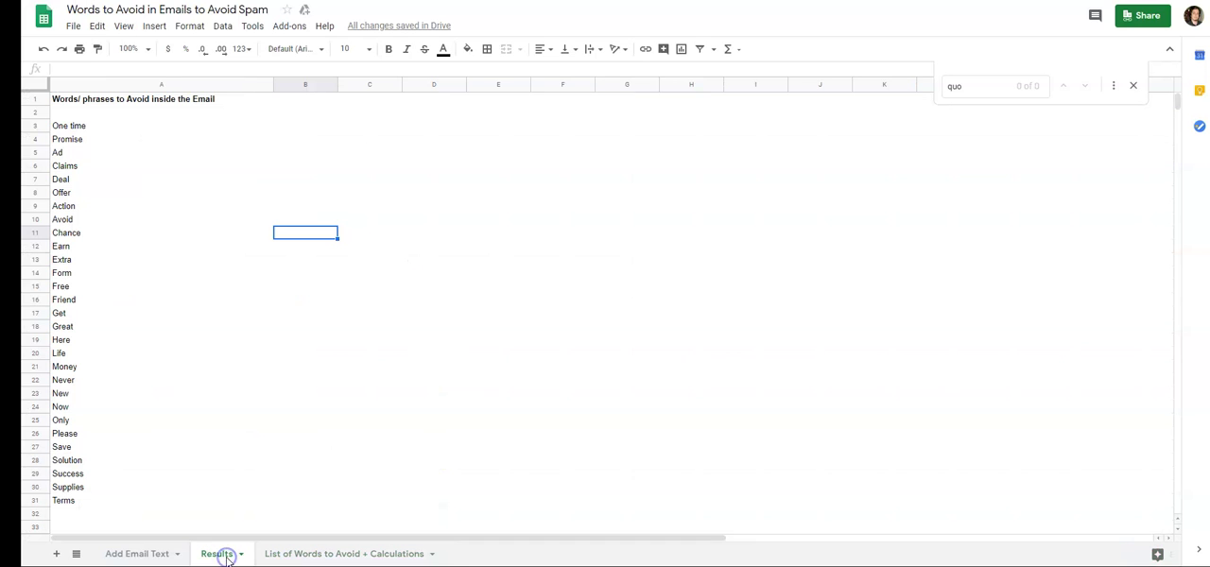
left_click(66, 113)
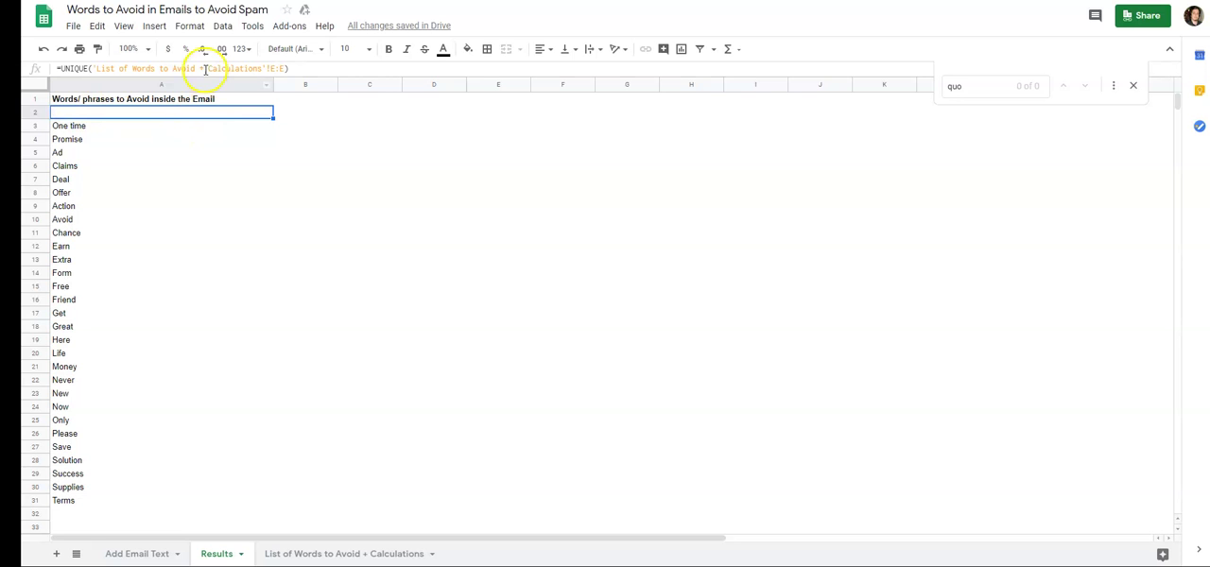
left_click(314, 556)
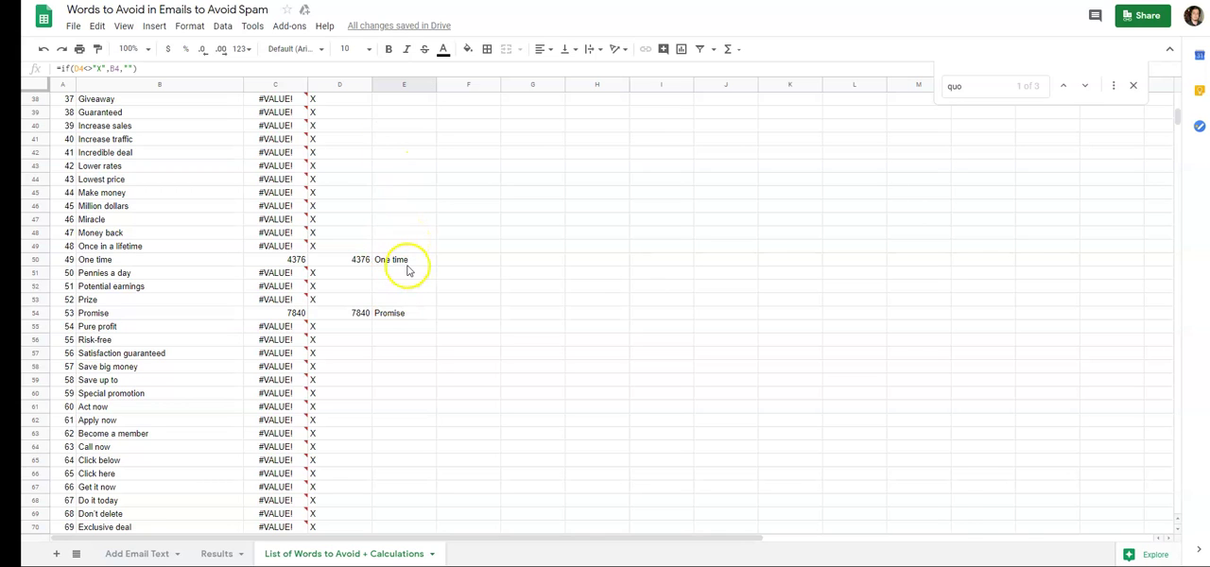
scroll(406, 269, "down", 2)
scroll(405, 269, "down", 4)
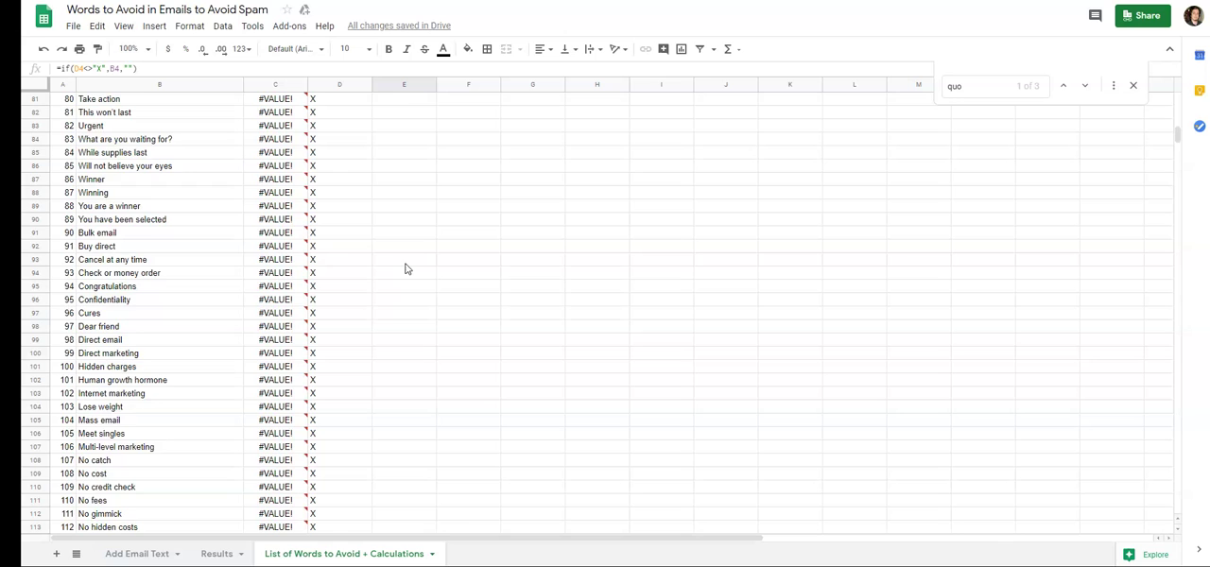
scroll(405, 269, "down", 2)
scroll(432, 435, "down", 5)
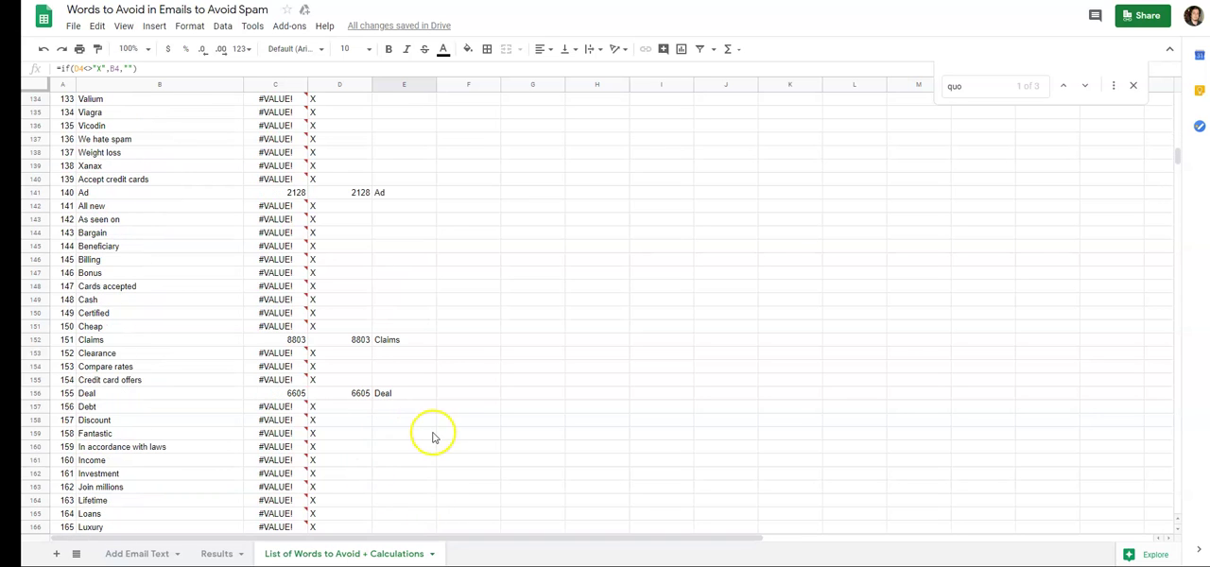
left_click(209, 554)
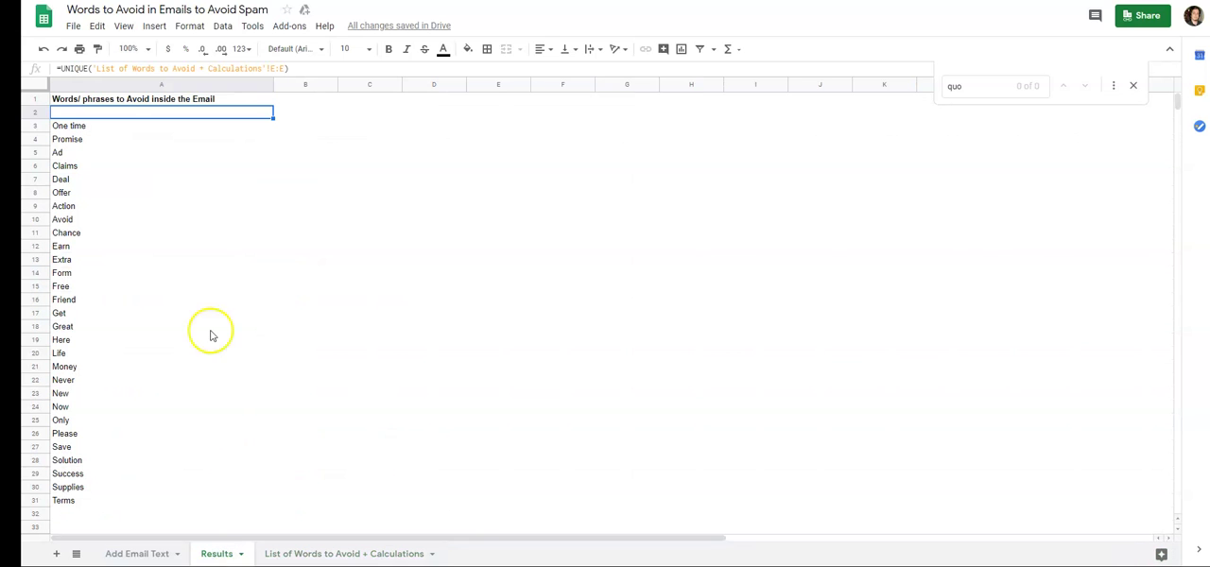
Hide the 'List of Words to Avoid + Calculations' sheet and return to Add Email Text
left_click(82, 118)
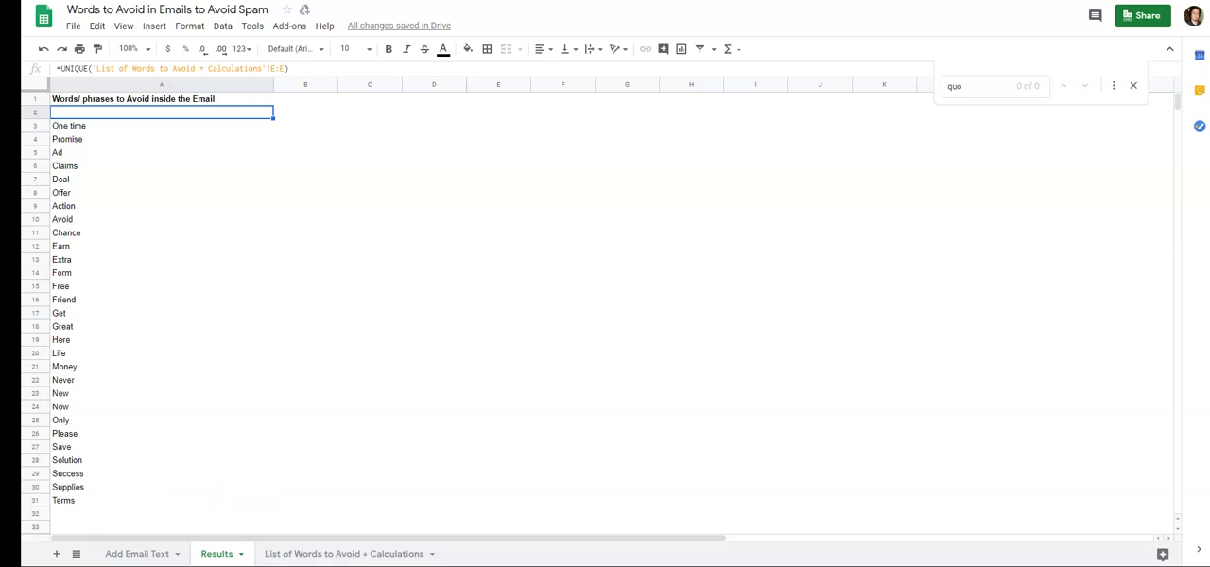
left_click(432, 555)
left_click(433, 557)
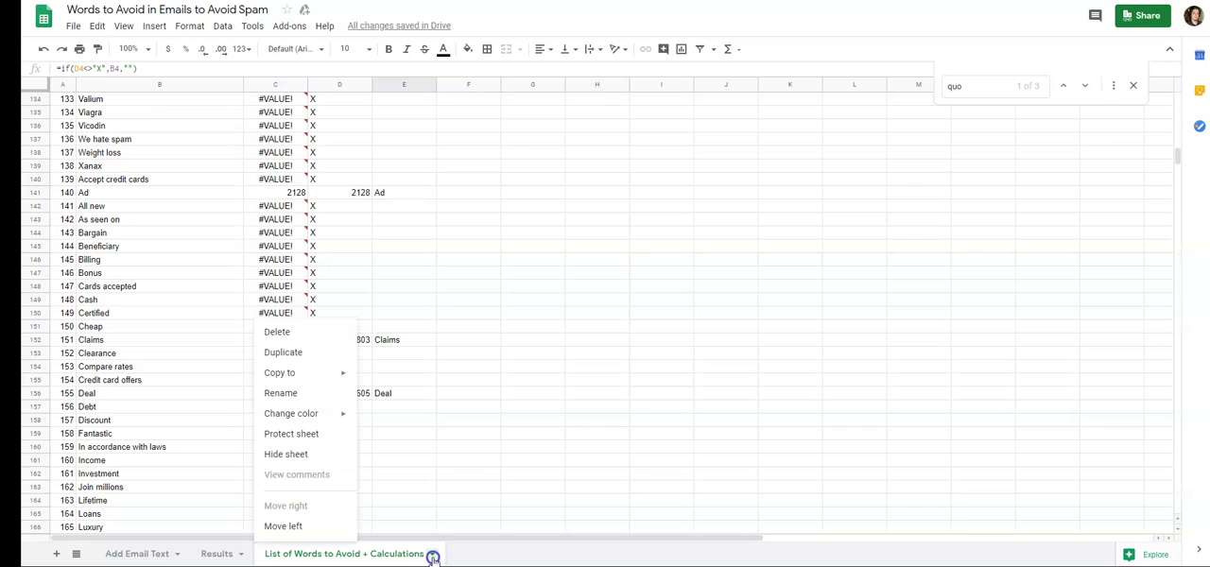
left_click(285, 458)
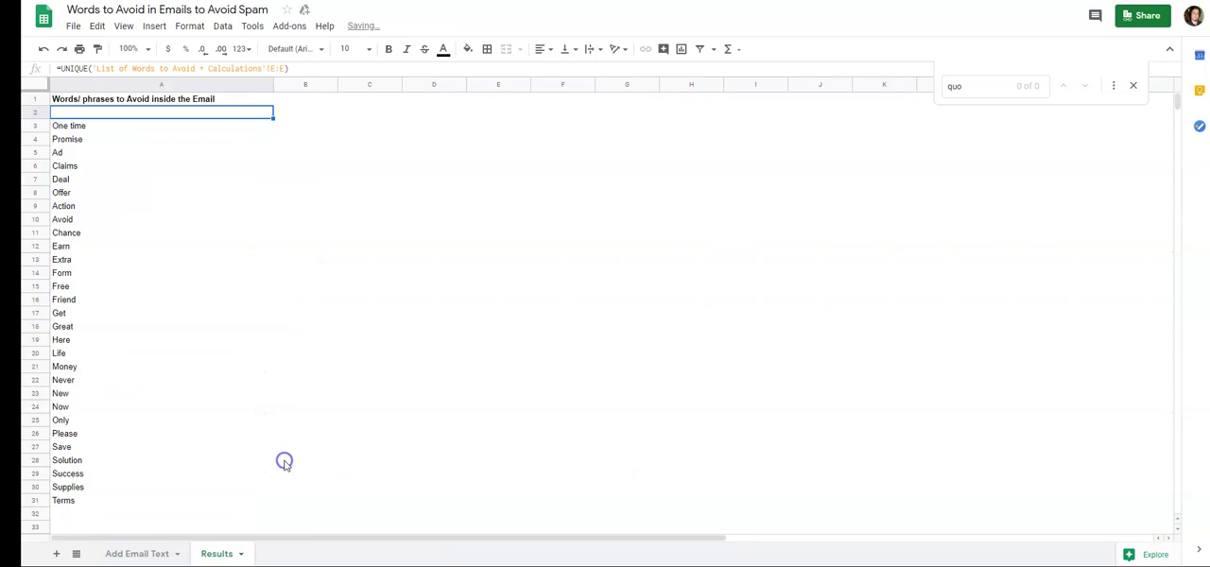
left_click(129, 554)
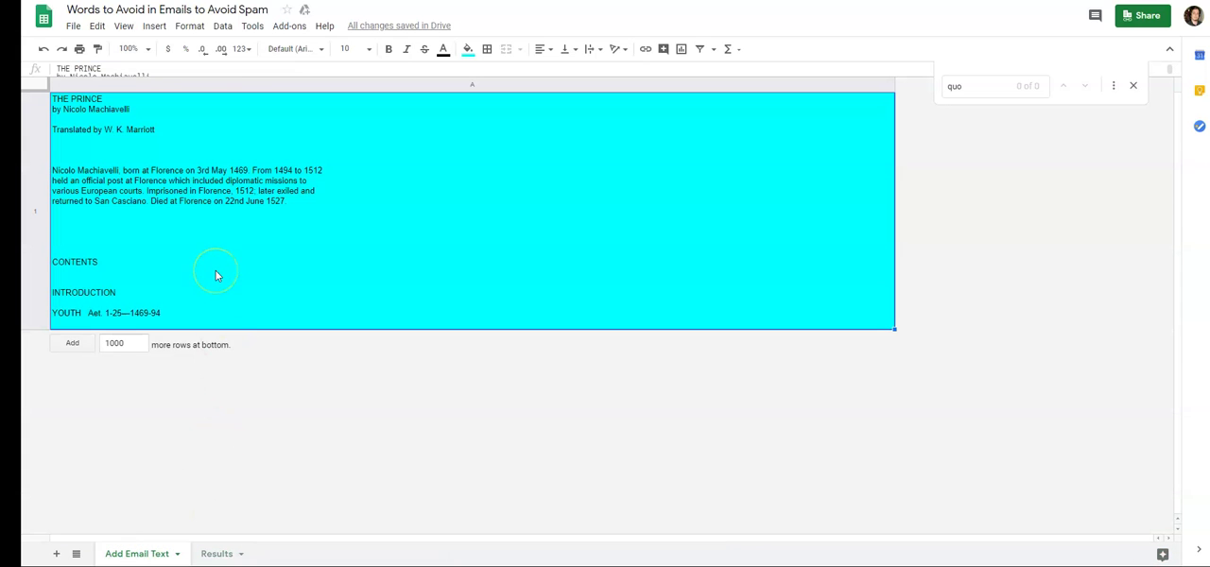